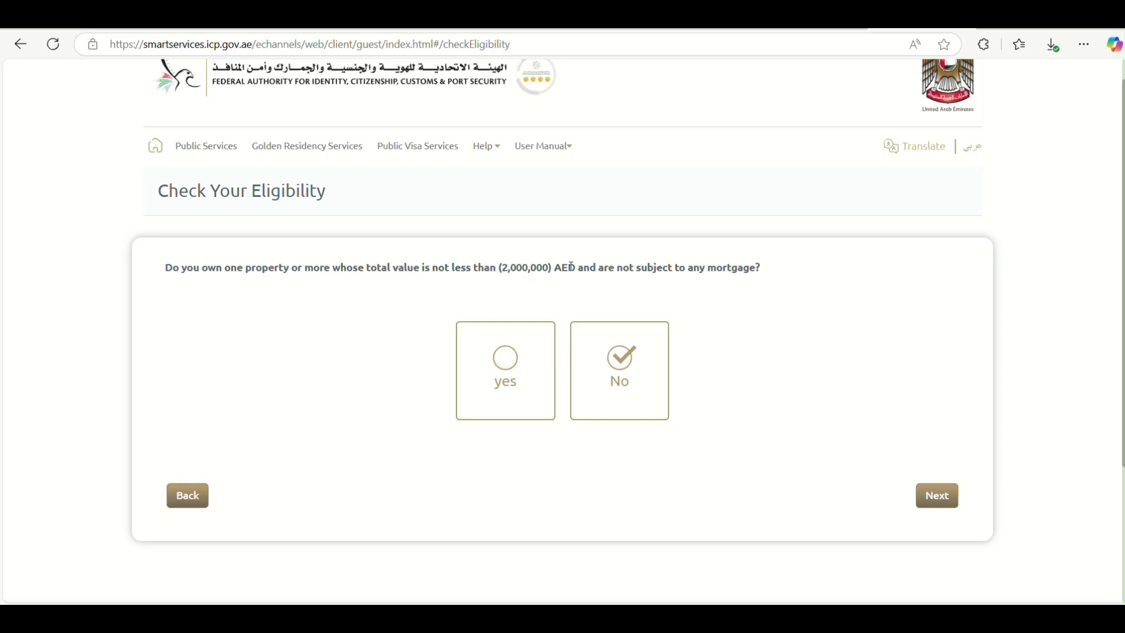
Step: Answer No to owning unmortgaged property worth at least 2,000,000 AED and to having a successful previous project with 500,000 AED capital
{"action": "left_click_drag", "start_coordinate": [572, 267], "coordinate": [497, 271]}
{"action": "left_click_drag", "start_coordinate": [244, 267], "coordinate": [304, 268]}
{"action": "left_click", "coordinate": [443, 381]}
{"action": "left_click", "coordinate": [928, 497]}
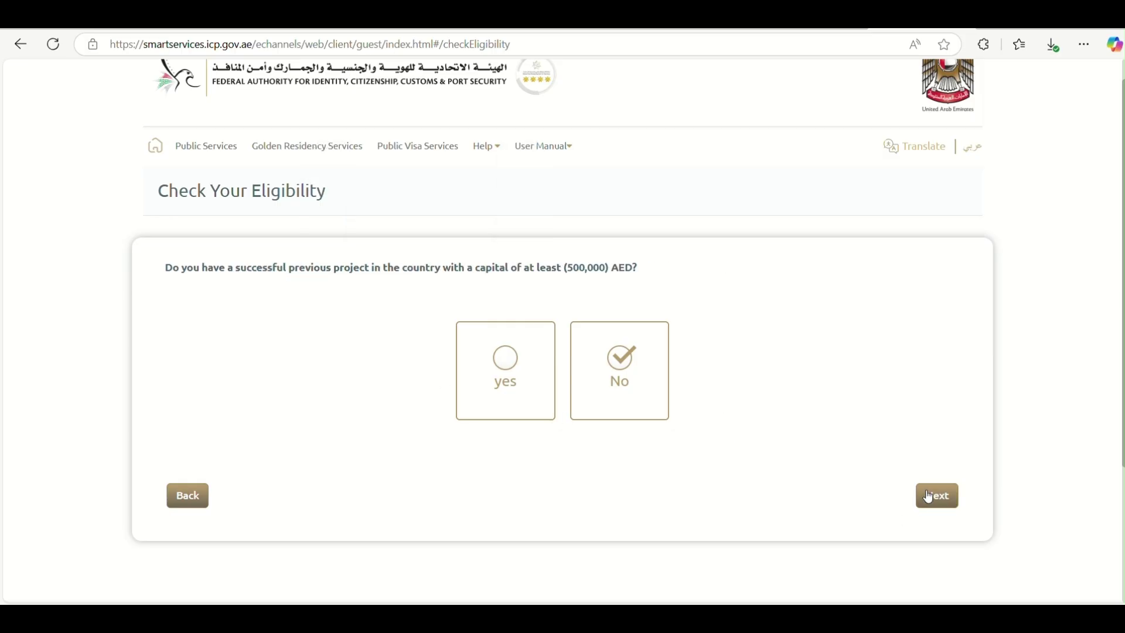
{"action": "left_click_drag", "start_coordinate": [165, 267], "coordinate": [646, 274]}
{"action": "left_click", "coordinate": [724, 293]}
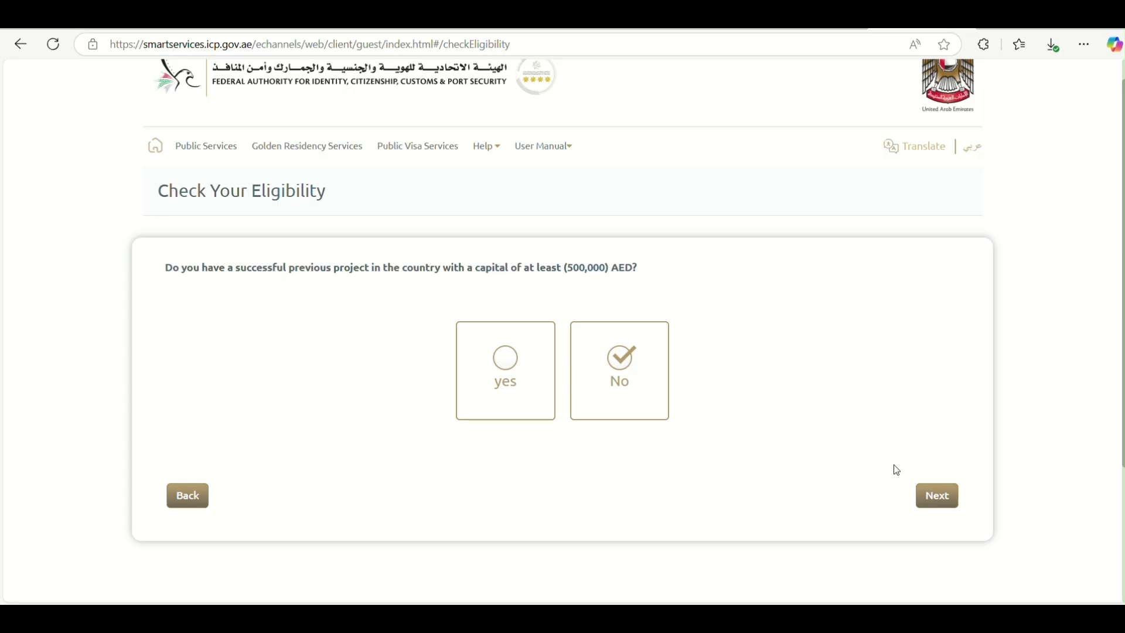
{"action": "left_click", "coordinate": [942, 503]}
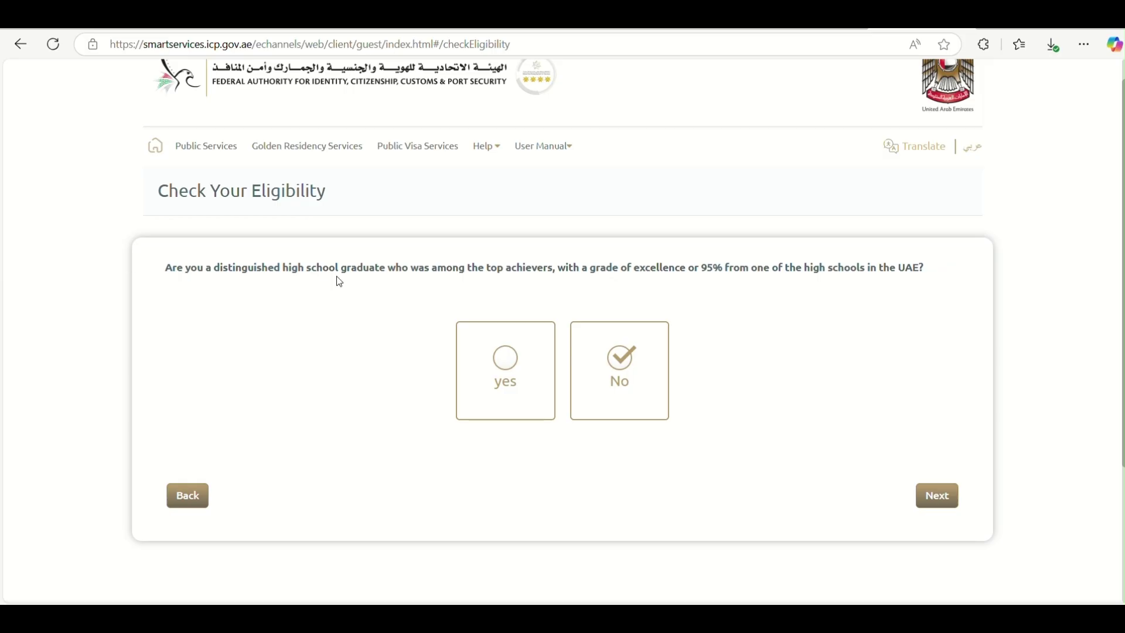
Step: Answer No to the eligibility questions on distinguished high school graduates, outstanding university graduates and licensed doctors
{"action": "left_click_drag", "start_coordinate": [551, 269], "coordinate": [484, 270]}
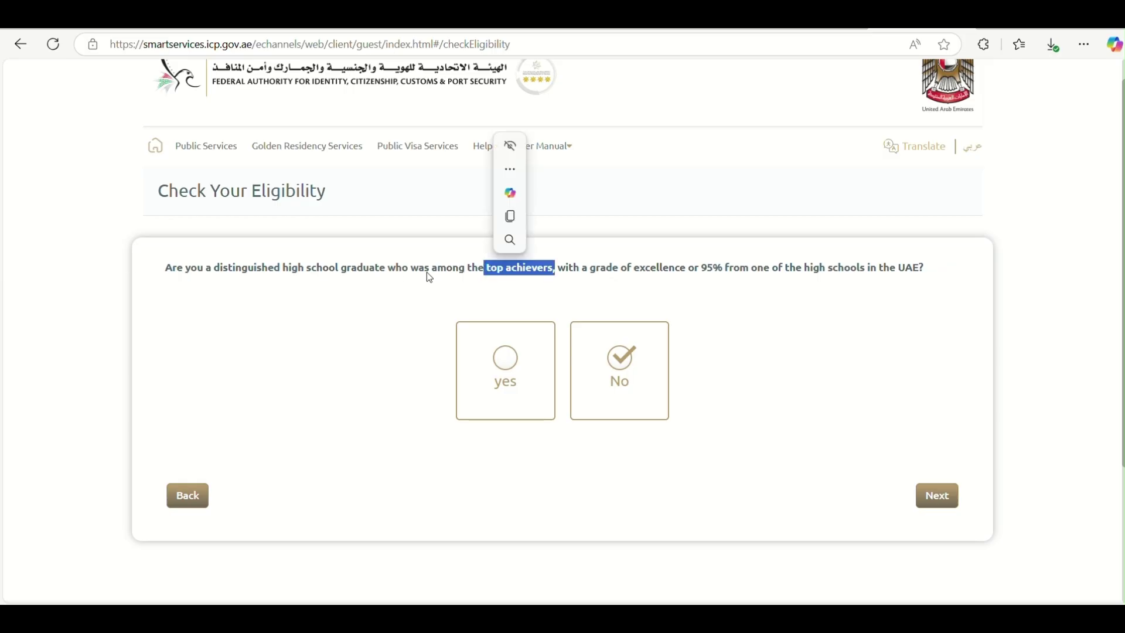
{"action": "left_click", "coordinate": [944, 508]}
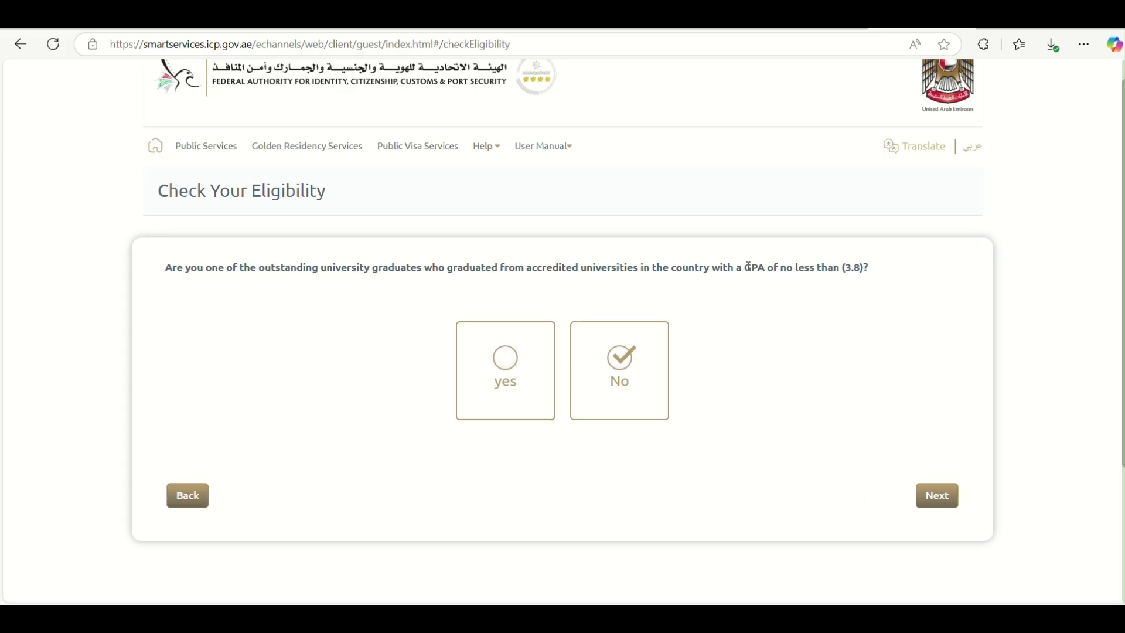
{"action": "left_click", "coordinate": [939, 507]}
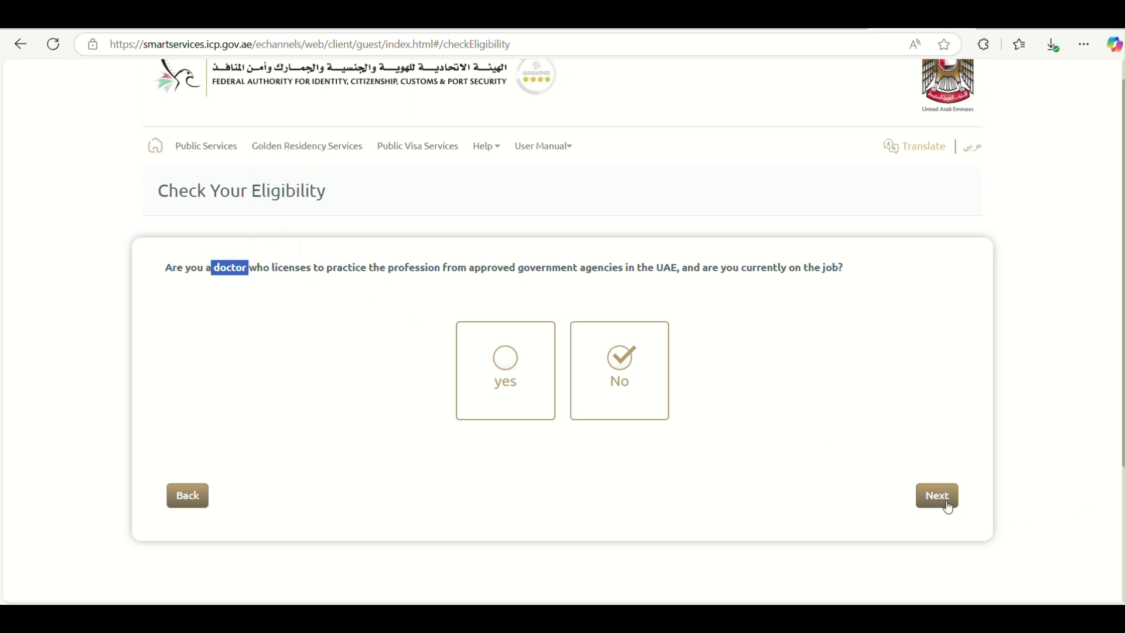
{"action": "left_click", "coordinate": [929, 499]}
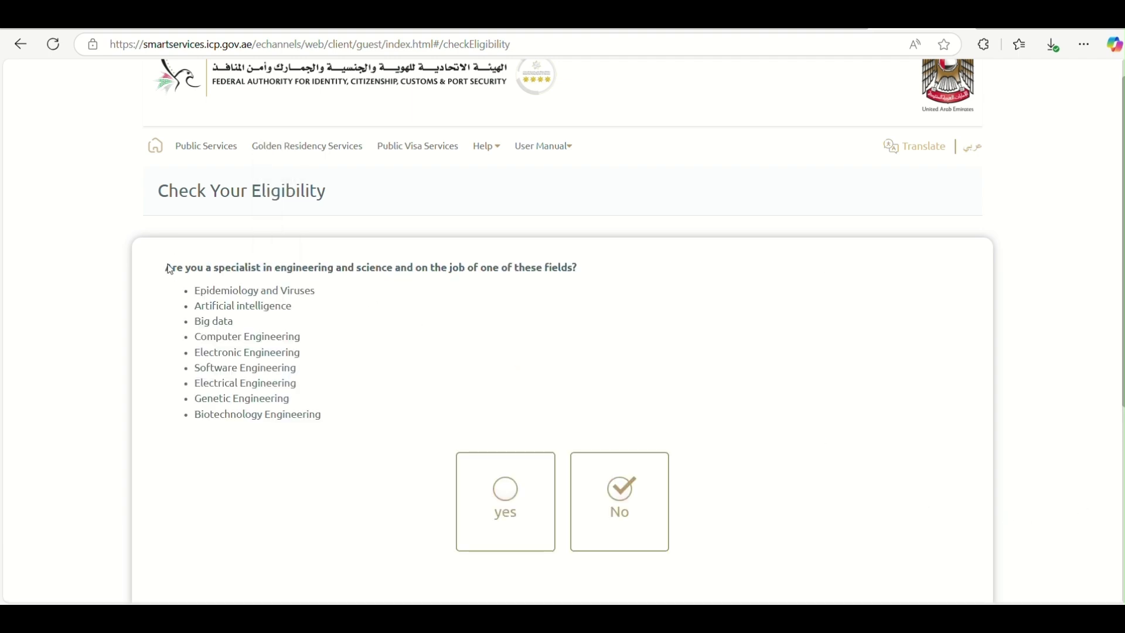
Step: Review the listed engineering and science fields and answer No to being a specialist working in one of them
{"action": "left_click_drag", "start_coordinate": [164, 268], "coordinate": [289, 290]}
{"action": "left_click_drag", "start_coordinate": [188, 290], "coordinate": [332, 423]}
{"action": "left_click", "coordinate": [845, 417]}
{"action": "scroll", "coordinate": [845, 418], "scroll_direction": "down", "scroll_amount": 3}
{"action": "left_click", "coordinate": [936, 406]}
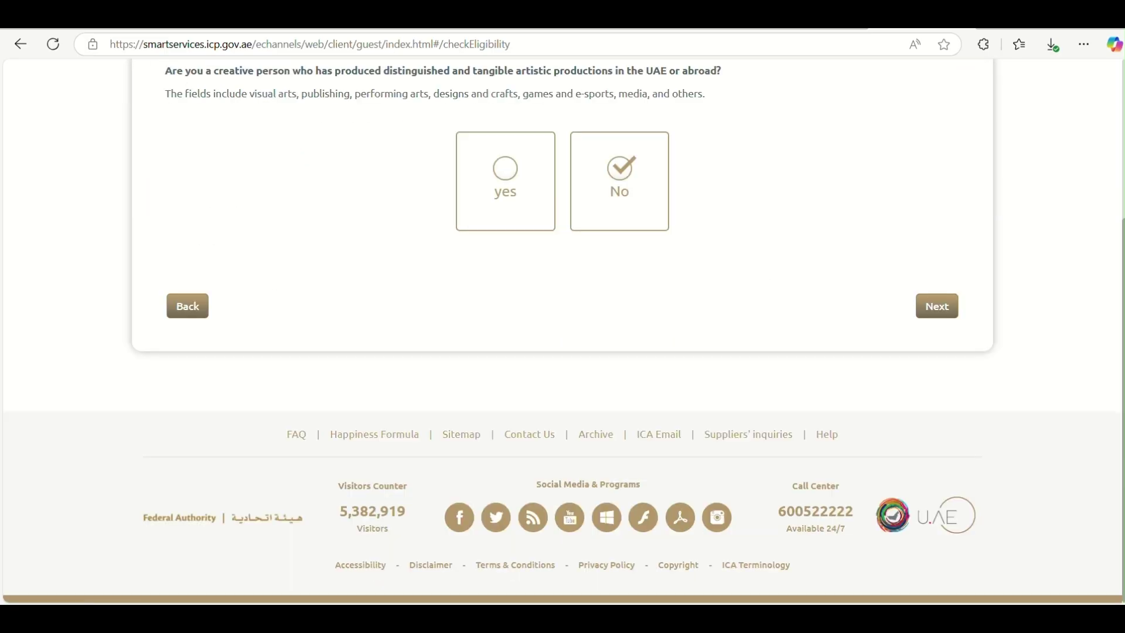
Step: Answer No to being a creative person with distinguished artistic productions and to being an innovator with a patent
{"action": "scroll", "coordinate": [203, 235], "scroll_direction": "up", "scroll_amount": 2}
{"action": "left_click_drag", "start_coordinate": [171, 229], "coordinate": [715, 244]}
{"action": "left_click", "coordinate": [765, 364]}
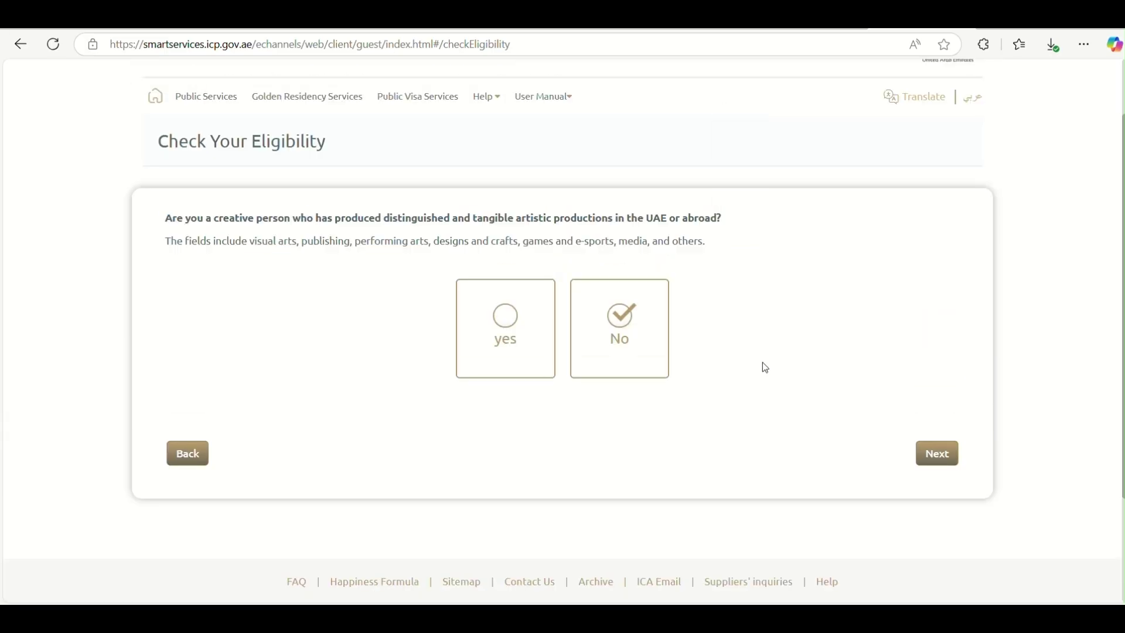
{"action": "left_click", "coordinate": [953, 463]}
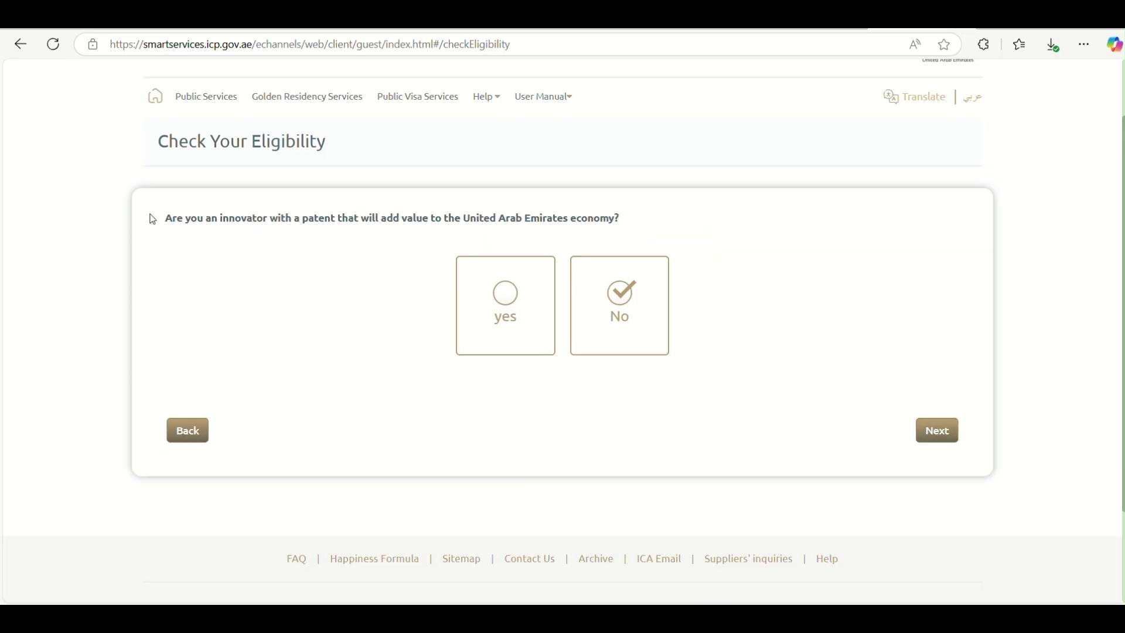
{"action": "left_click_drag", "start_coordinate": [155, 218], "coordinate": [273, 233]}
{"action": "left_click", "coordinate": [315, 314]}
{"action": "left_click", "coordinate": [930, 434]}
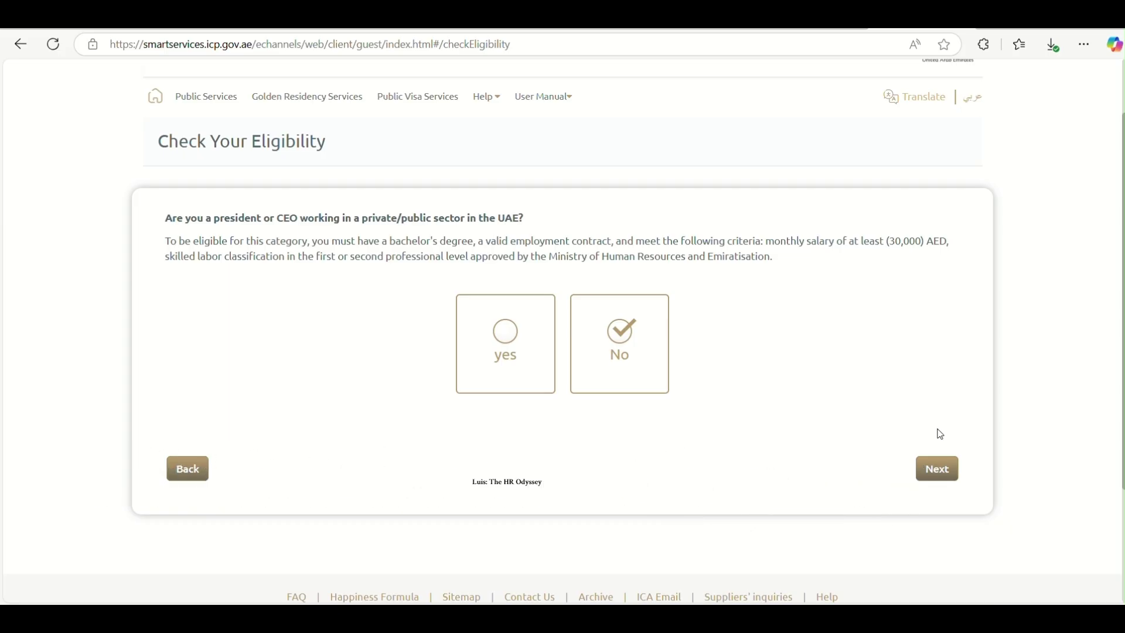
Step: Answer No to the questions on president or CEO, rare educational fields, sports figures and PhD holders in priority fields
{"action": "left_click", "coordinate": [931, 477]}
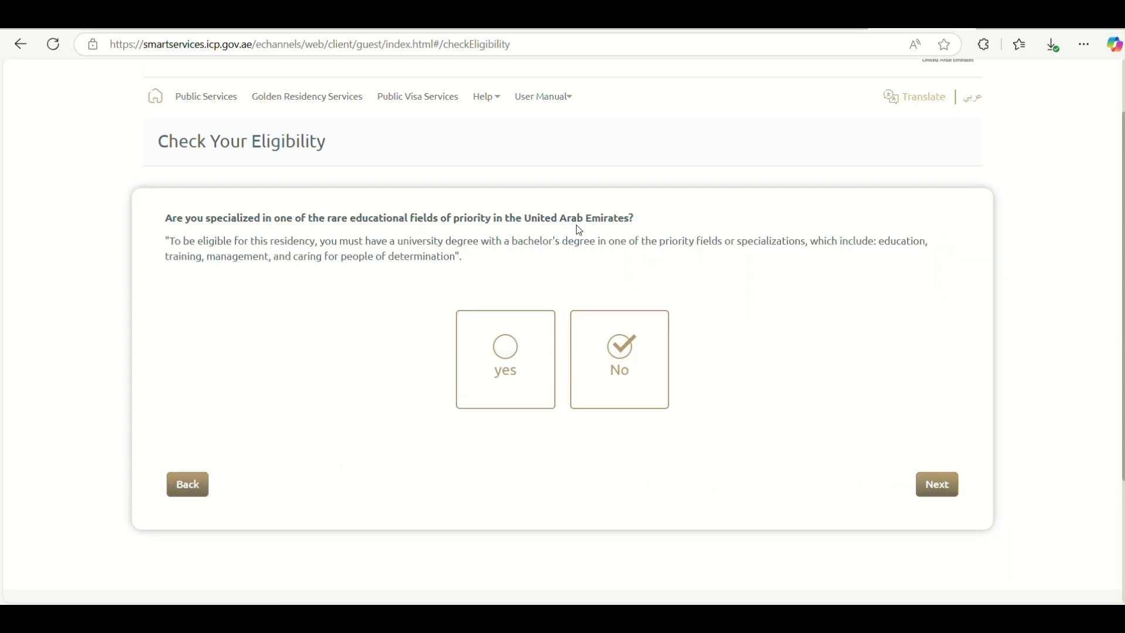
{"action": "left_click", "coordinate": [938, 496]}
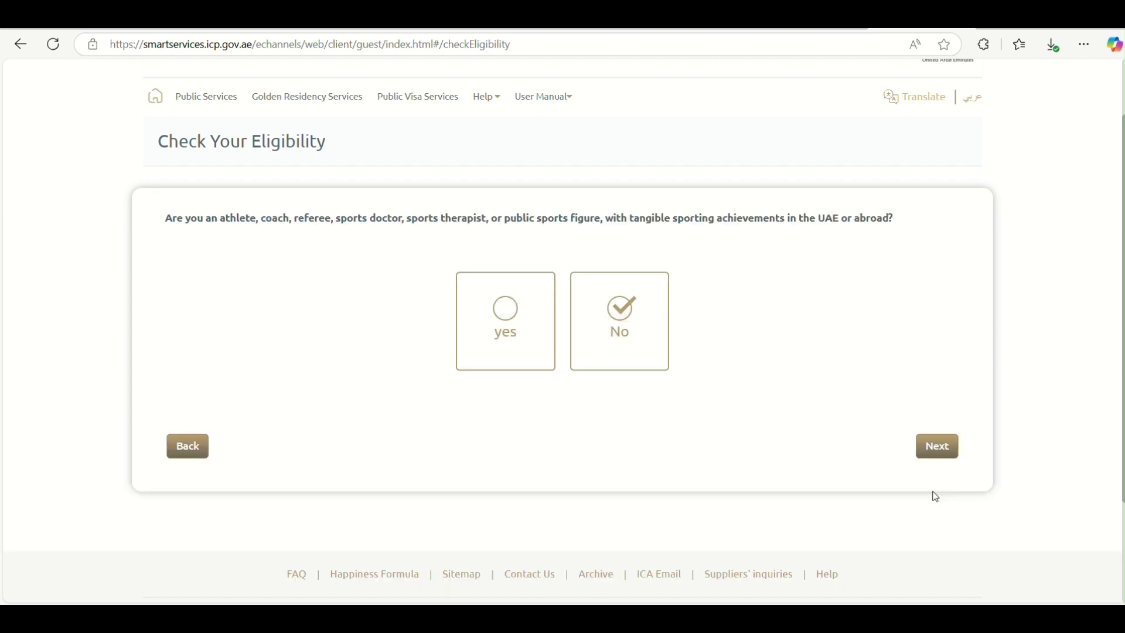
{"action": "left_click", "coordinate": [941, 462]}
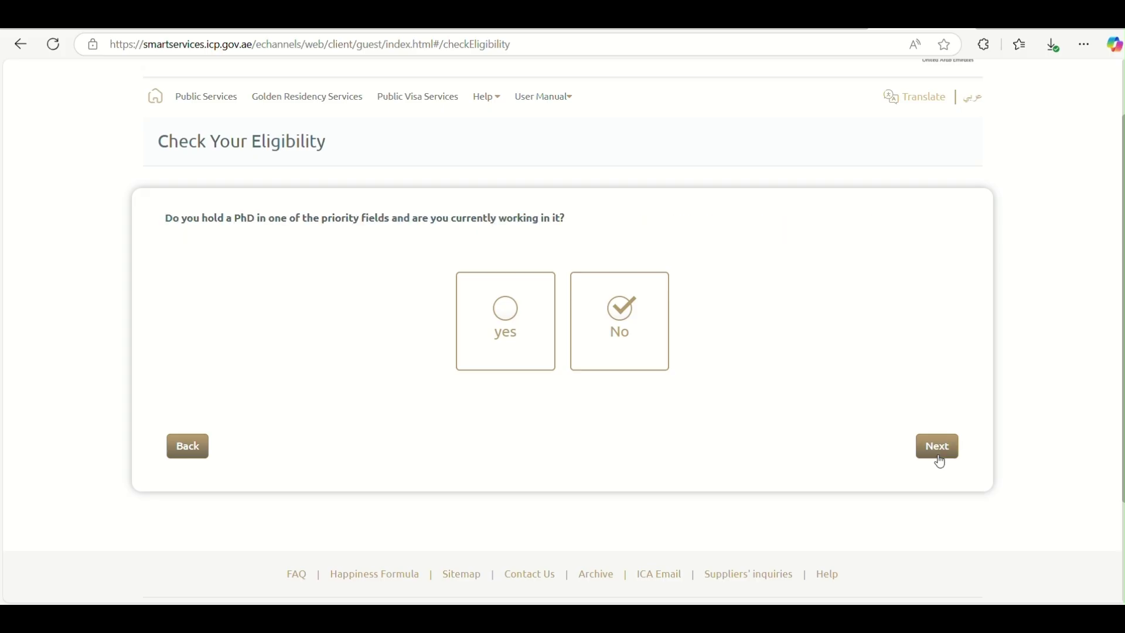
{"action": "left_click", "coordinate": [941, 463]}
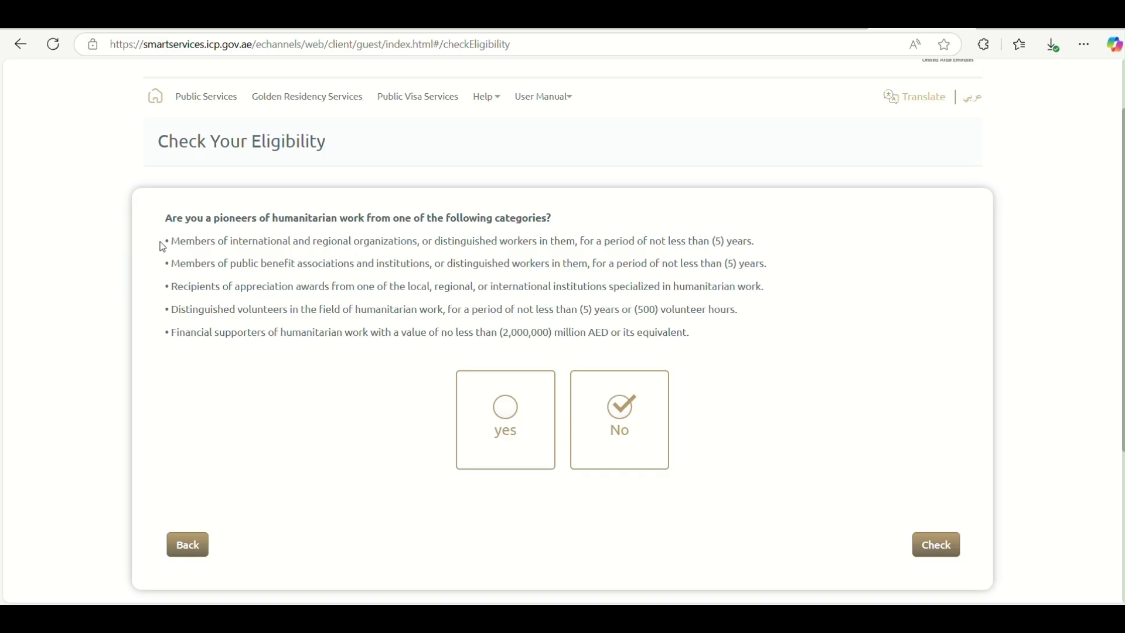
Step: Review the humanitarian pioneer categories, answer No to that question and submit the eligibility check
{"action": "left_click_drag", "start_coordinate": [169, 242], "coordinate": [434, 240]}
{"action": "left_click", "coordinate": [172, 262]}
{"action": "left_click_drag", "start_coordinate": [172, 261], "coordinate": [441, 263]}
{"action": "left_click_drag", "start_coordinate": [167, 286], "coordinate": [443, 289]}
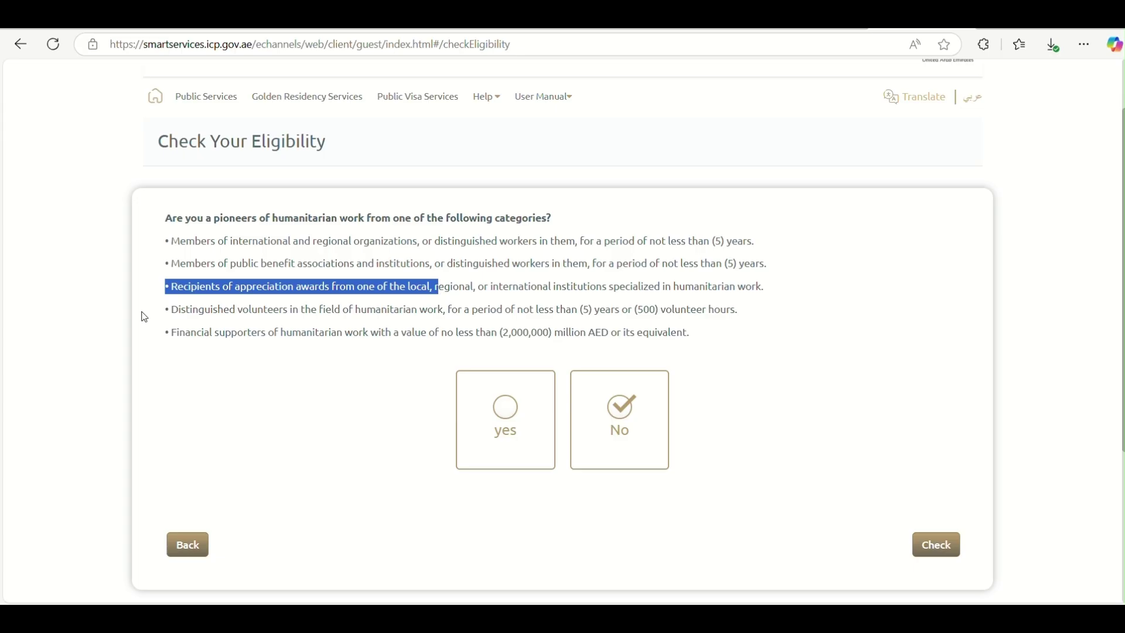
{"action": "left_click", "coordinate": [179, 361]}
{"action": "left_click", "coordinate": [935, 544]}
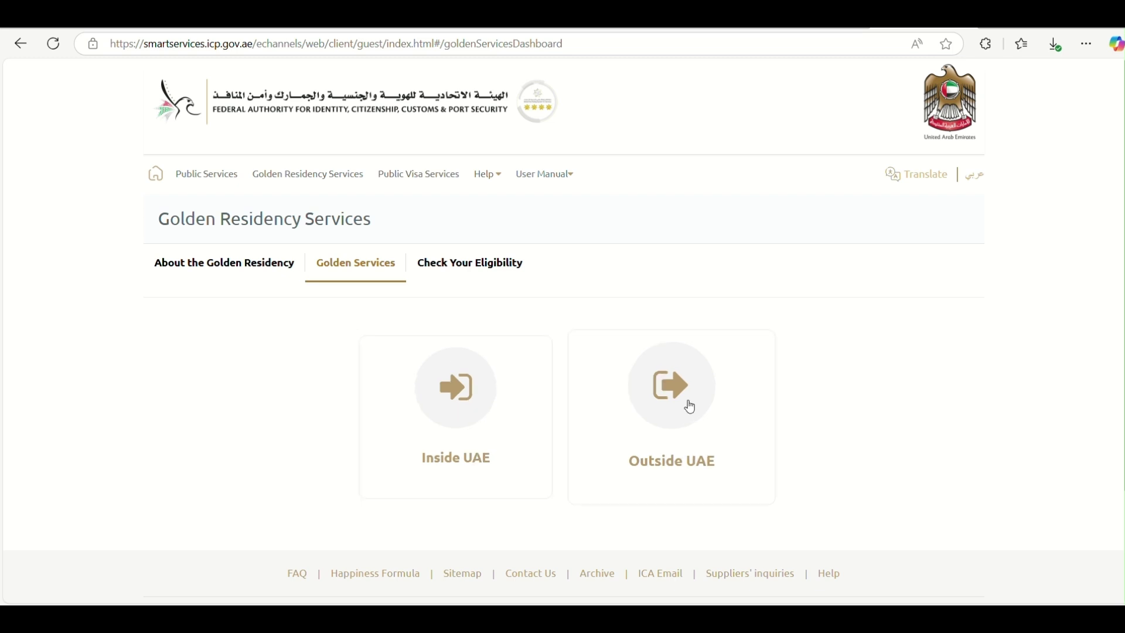
Step: Open the Visa Services for applicants inside the UAE from the Golden Services
{"action": "left_click", "coordinate": [460, 404]}
{"action": "scroll", "coordinate": [484, 311], "scroll_direction": "down", "scroll_amount": 3}
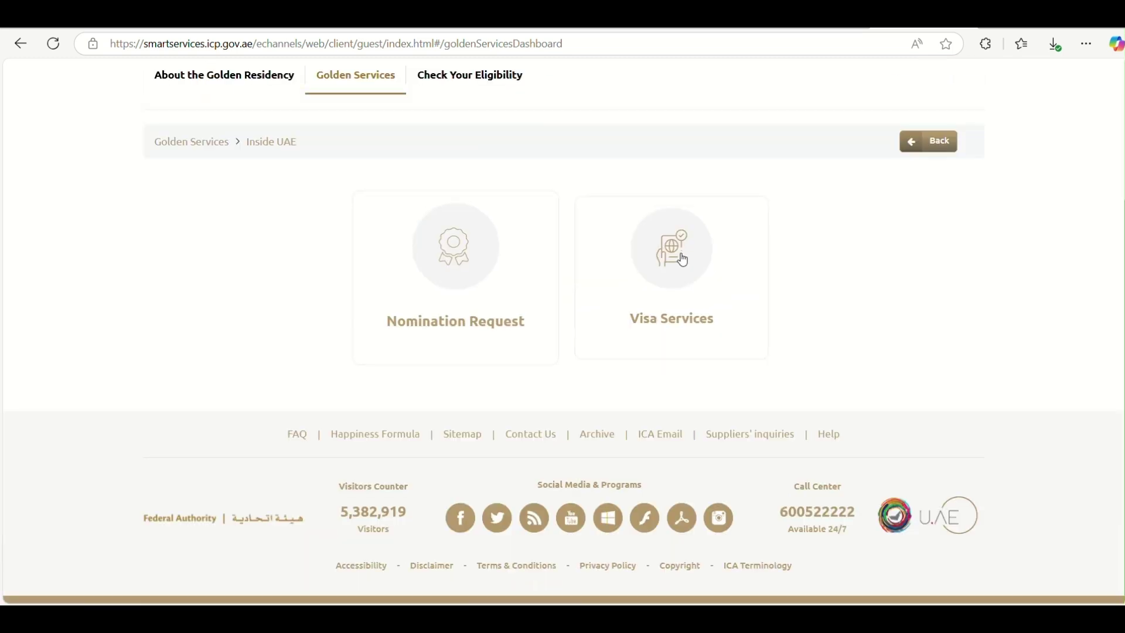
{"action": "left_click", "coordinate": [683, 259]}
Step: Examine the available Golden Residence new-visa services, from investors in public investments to humanitarian pioneers
{"action": "scroll", "coordinate": [658, 259], "scroll_direction": "down", "scroll_amount": 1}
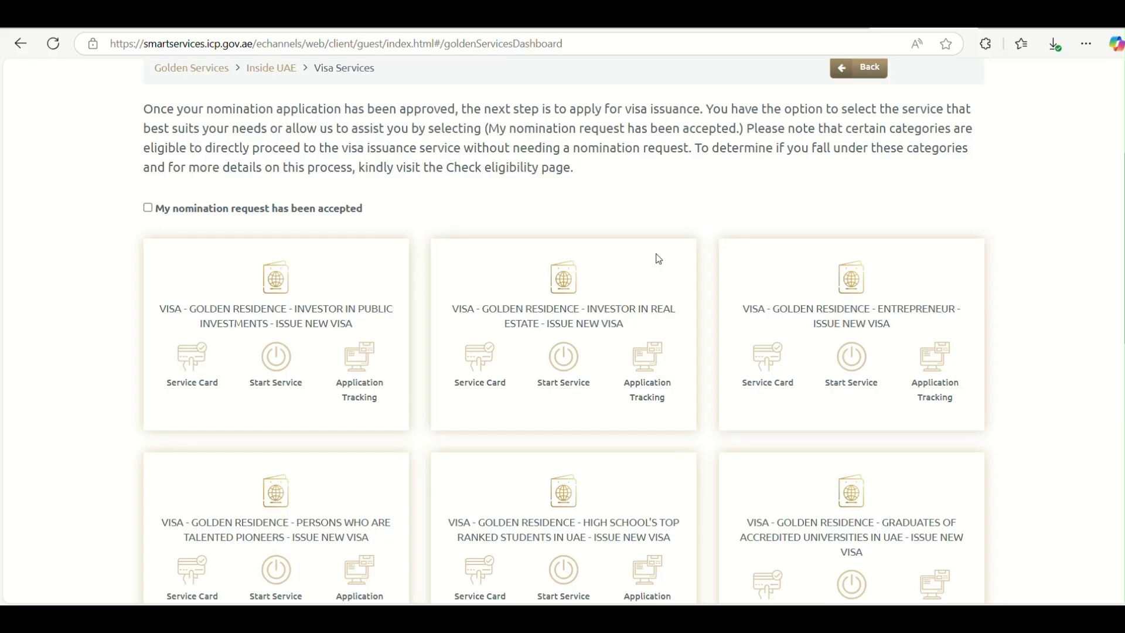
{"action": "scroll", "coordinate": [659, 259], "scroll_direction": "down", "scroll_amount": 2}
{"action": "scroll", "coordinate": [655, 260], "scroll_direction": "down", "scroll_amount": 2}
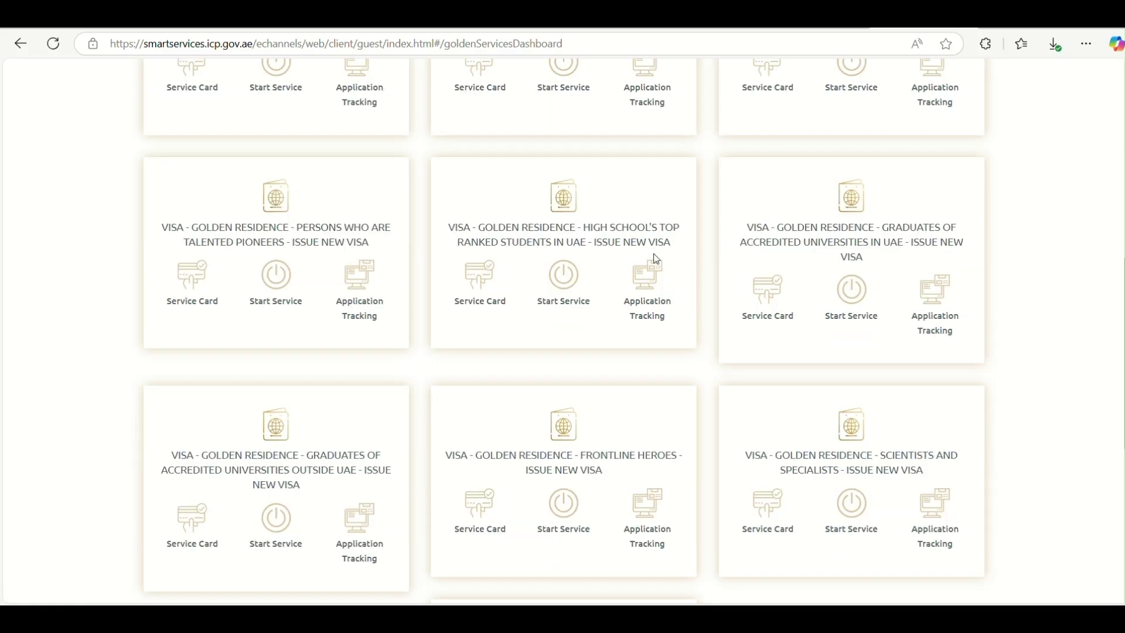
{"action": "scroll", "coordinate": [656, 260], "scroll_direction": "down", "scroll_amount": 2}
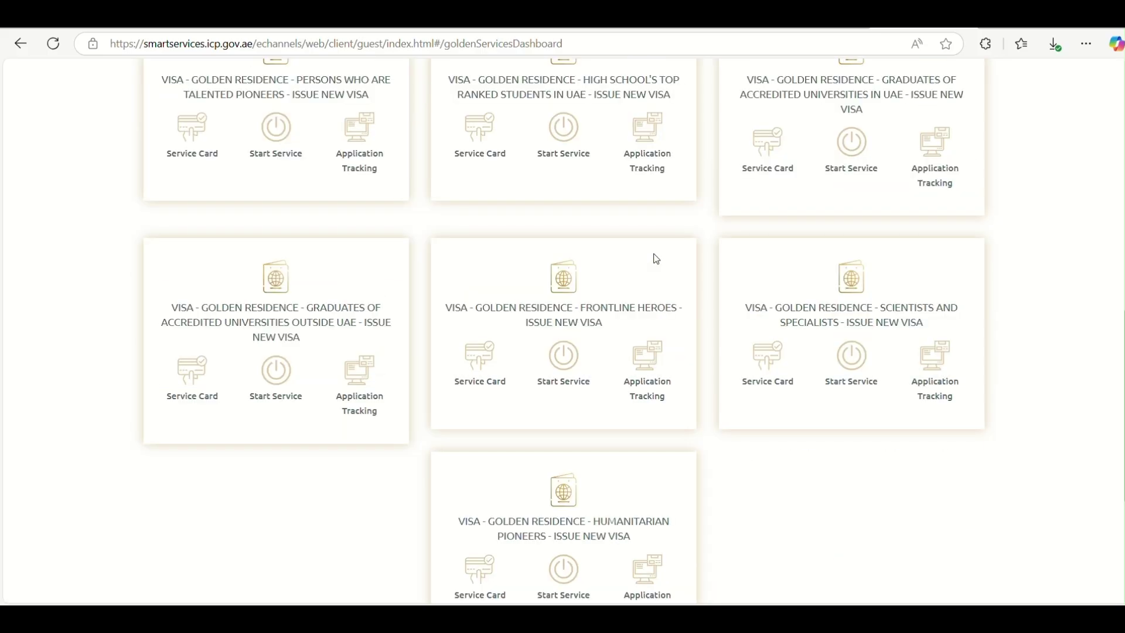
{"action": "scroll", "coordinate": [647, 342], "scroll_direction": "up", "scroll_amount": 2}
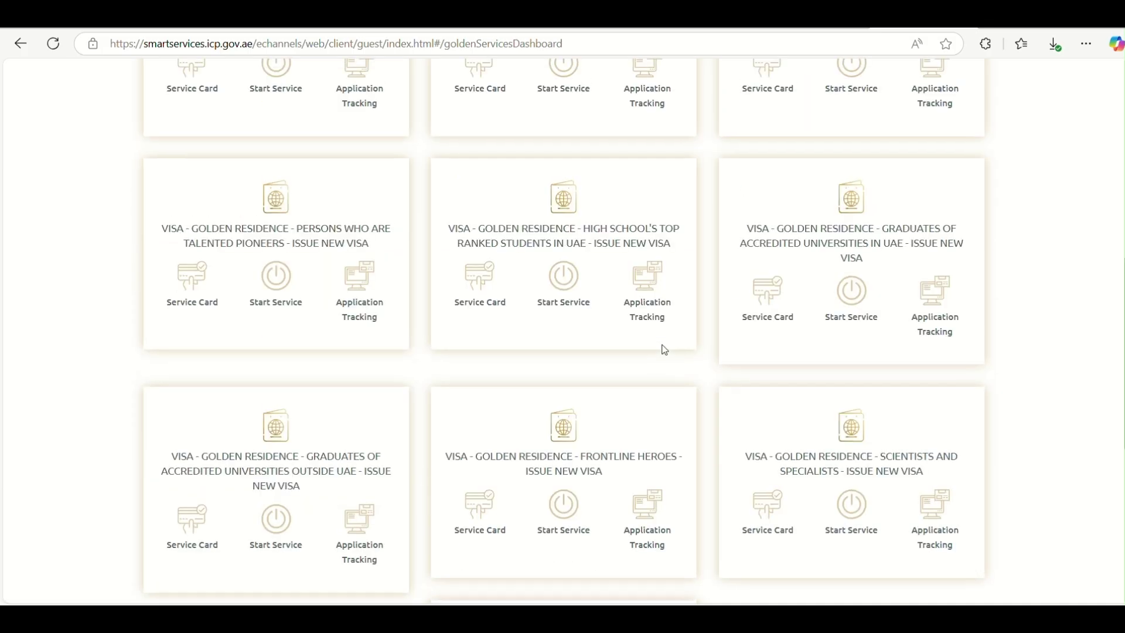
{"action": "scroll", "coordinate": [665, 350], "scroll_direction": "up", "scroll_amount": 2}
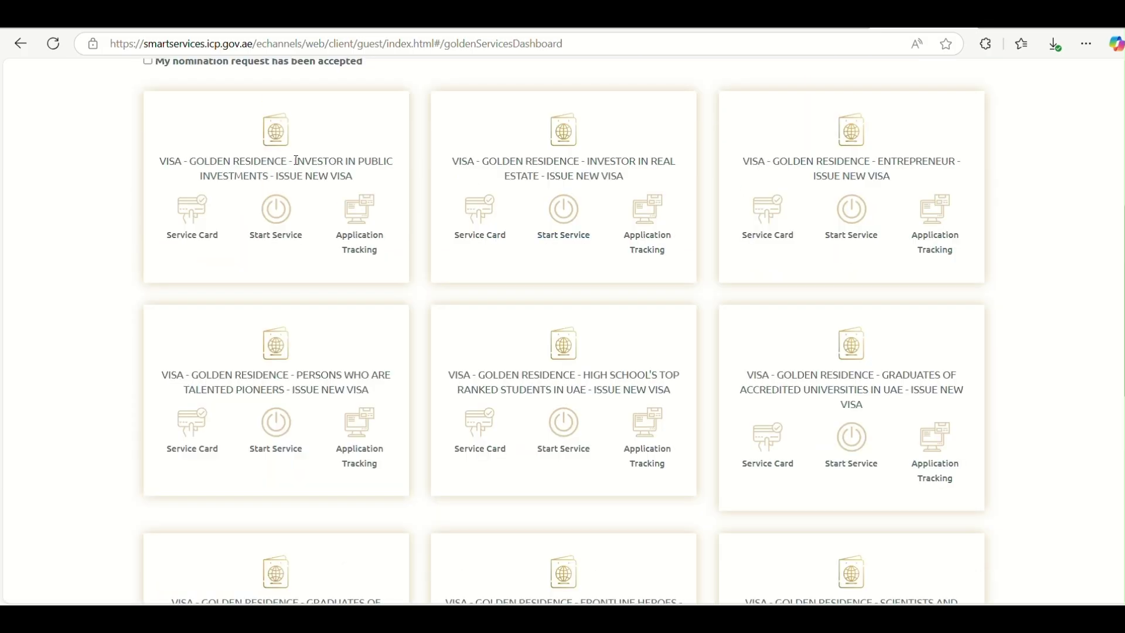
{"action": "left_click_drag", "start_coordinate": [296, 160], "coordinate": [353, 175]}
{"action": "left_click", "coordinate": [897, 179]}
{"action": "scroll", "coordinate": [899, 223], "scroll_direction": "down", "scroll_amount": 3}
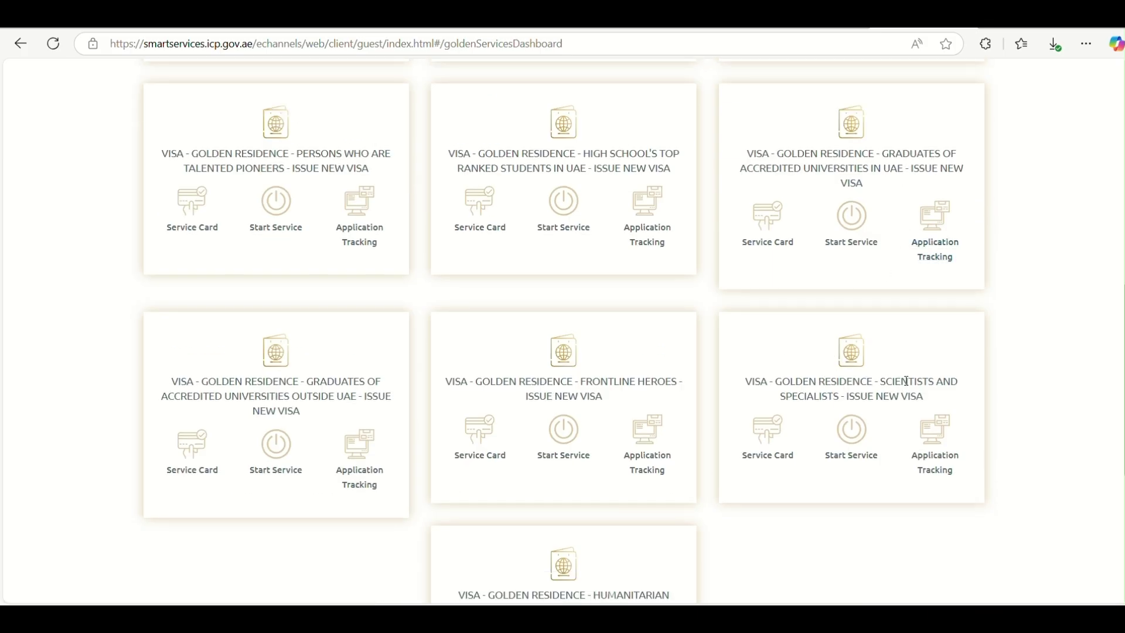
{"action": "scroll", "coordinate": [894, 383], "scroll_direction": "down", "scroll_amount": 3}
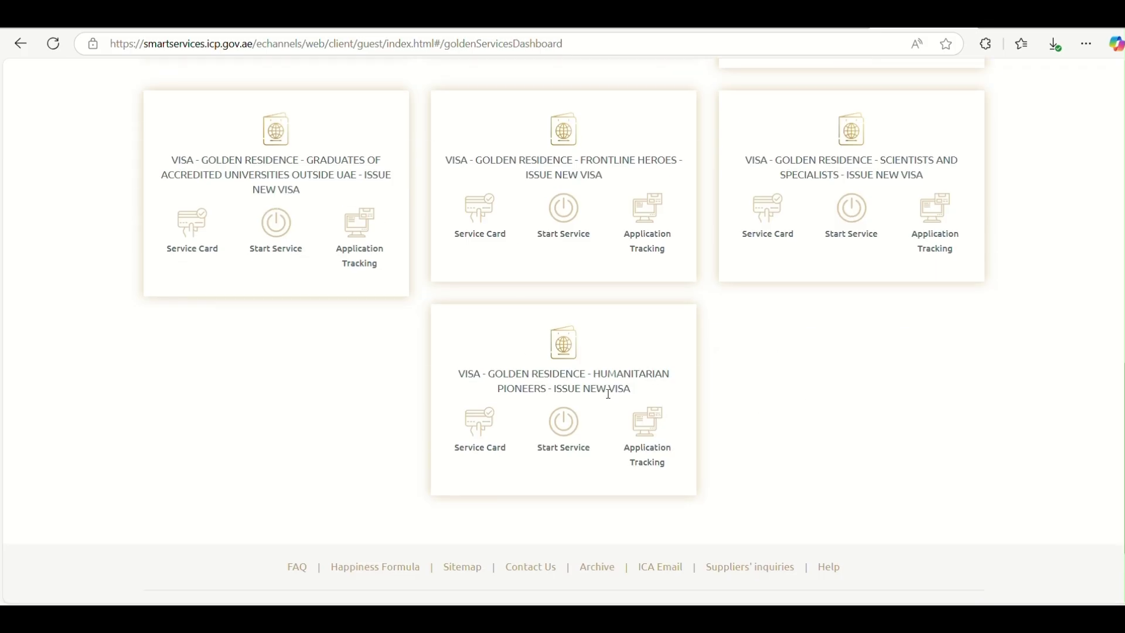
Step: Start the Golden Residence Humanitarian Pioneers new visa service and go to its applicant information section
{"action": "left_click", "coordinate": [573, 424]}
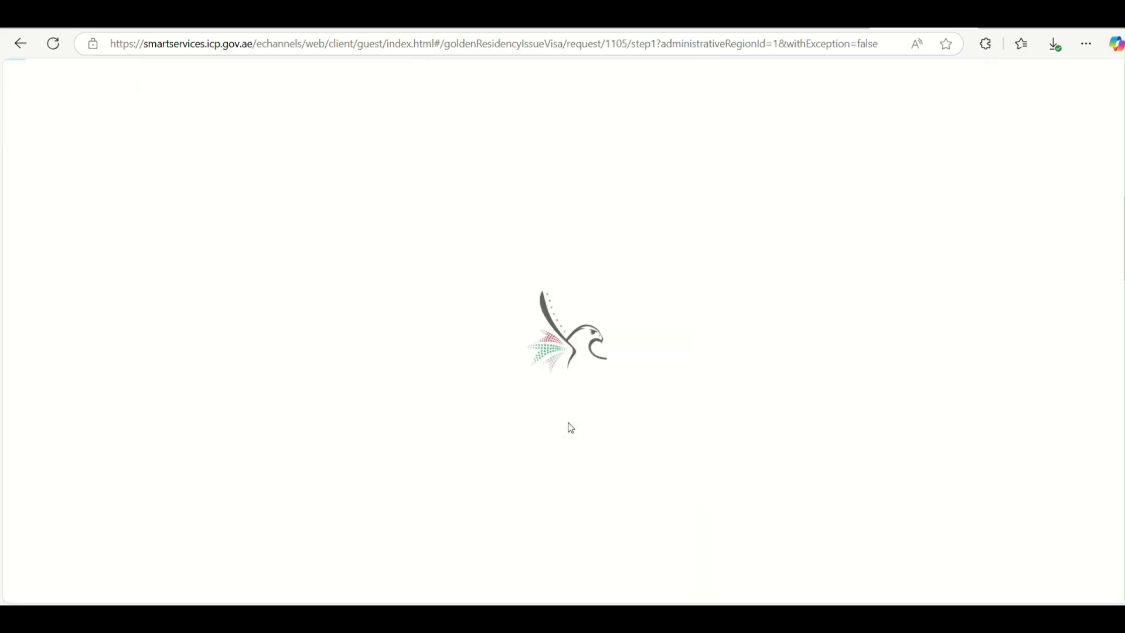
{"action": "scroll", "coordinate": [551, 352], "scroll_direction": "up", "scroll_amount": 3}
{"action": "scroll", "coordinate": [491, 281], "scroll_direction": "up", "scroll_amount": 1}
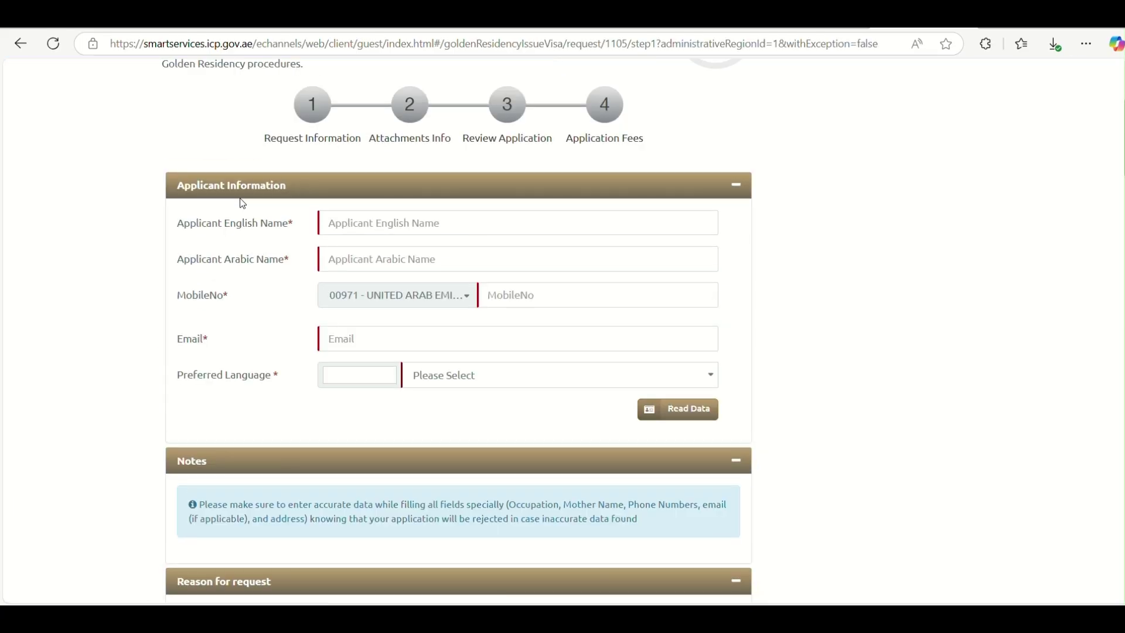
Step: Examine the applicant information, reason for request, establishment details and nomination request fields of the humanitarian pioneers form
{"action": "left_click", "coordinate": [344, 225]}
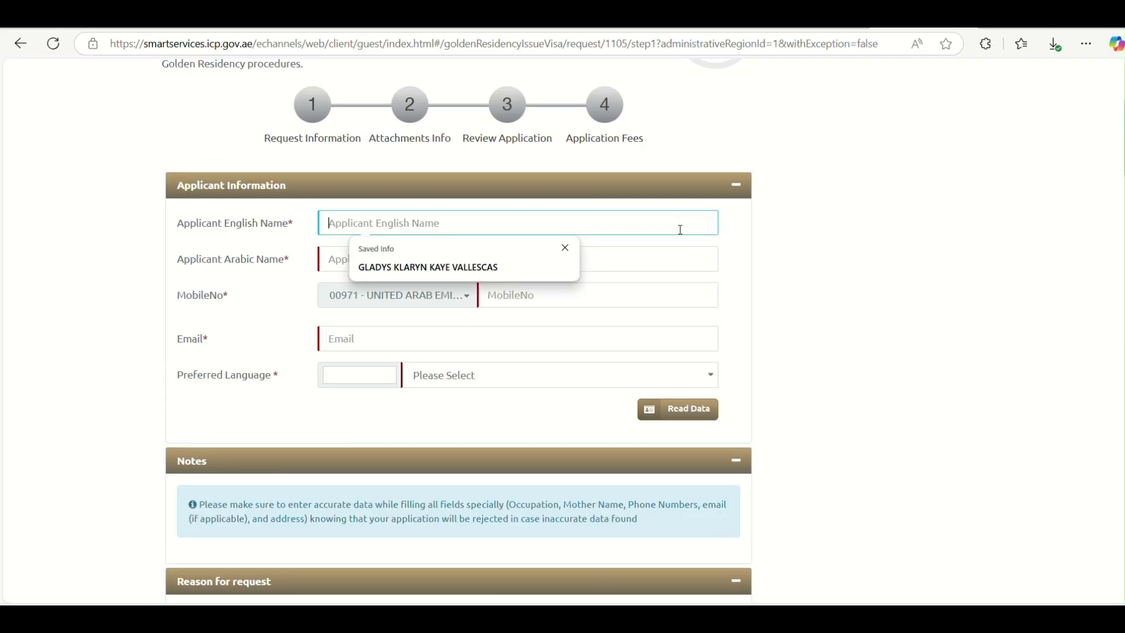
{"action": "key", "text": "Escape"}
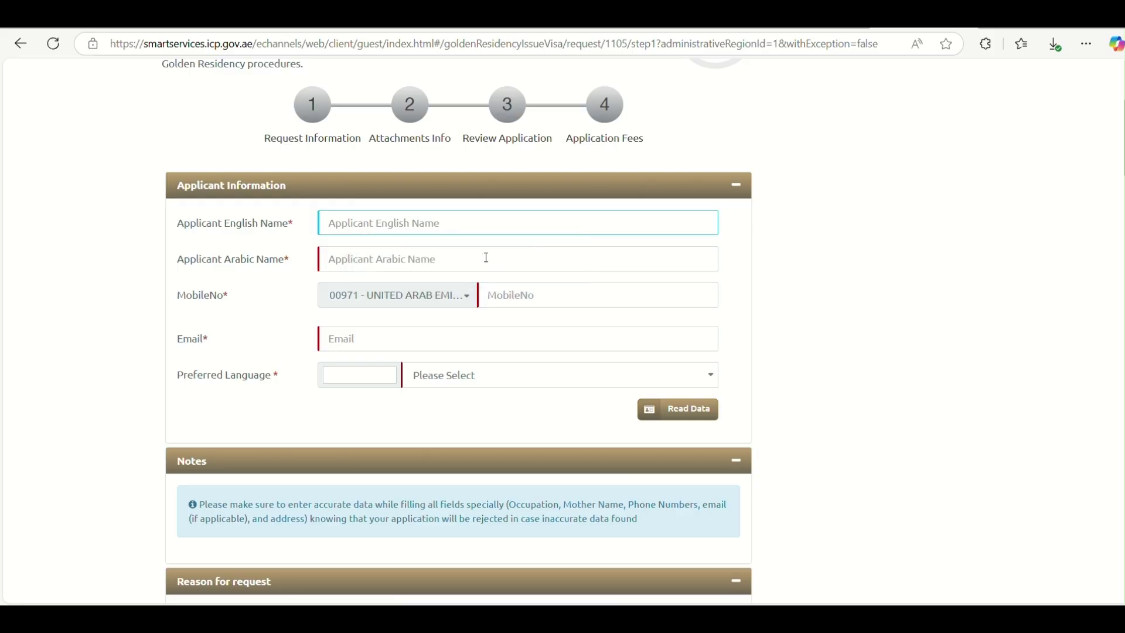
{"action": "scroll", "coordinate": [480, 255], "scroll_direction": "down", "scroll_amount": 1}
{"action": "scroll", "coordinate": [518, 246], "scroll_direction": "down", "scroll_amount": 1}
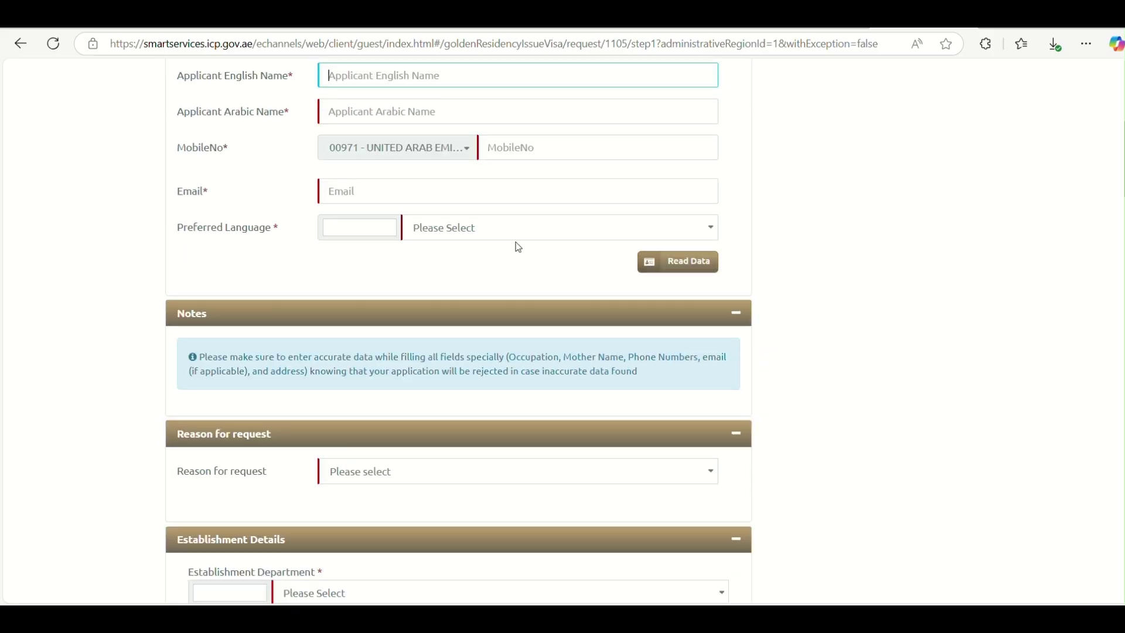
{"action": "scroll", "coordinate": [516, 245], "scroll_direction": "down", "scroll_amount": 4}
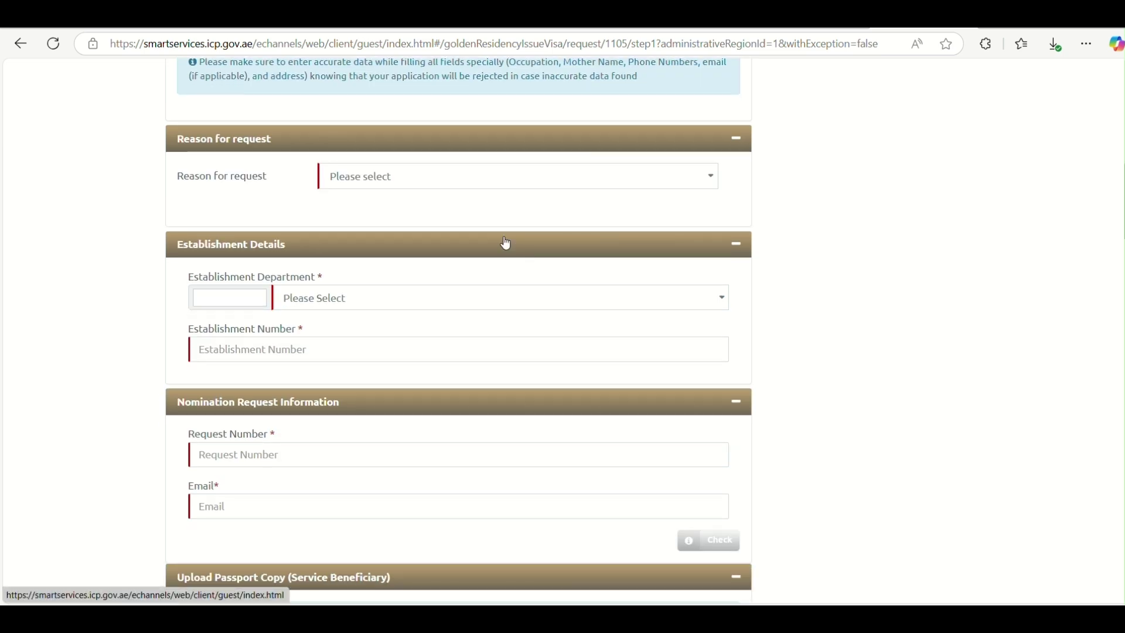
{"action": "left_click", "coordinate": [432, 187]}
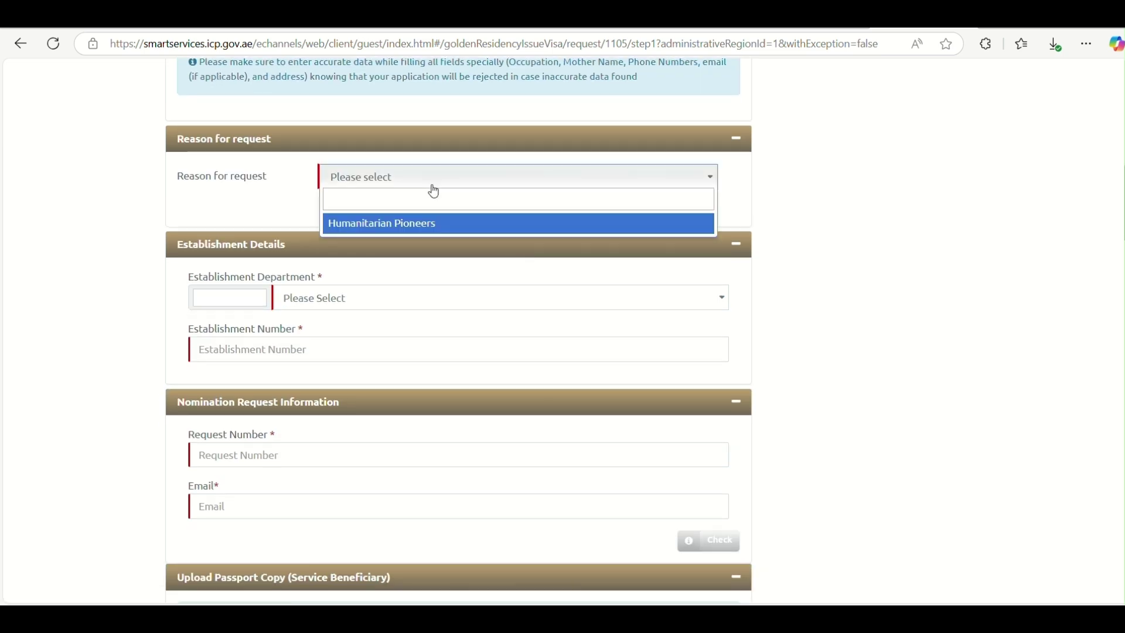
{"action": "scroll", "coordinate": [357, 232], "scroll_direction": "down", "scroll_amount": 2}
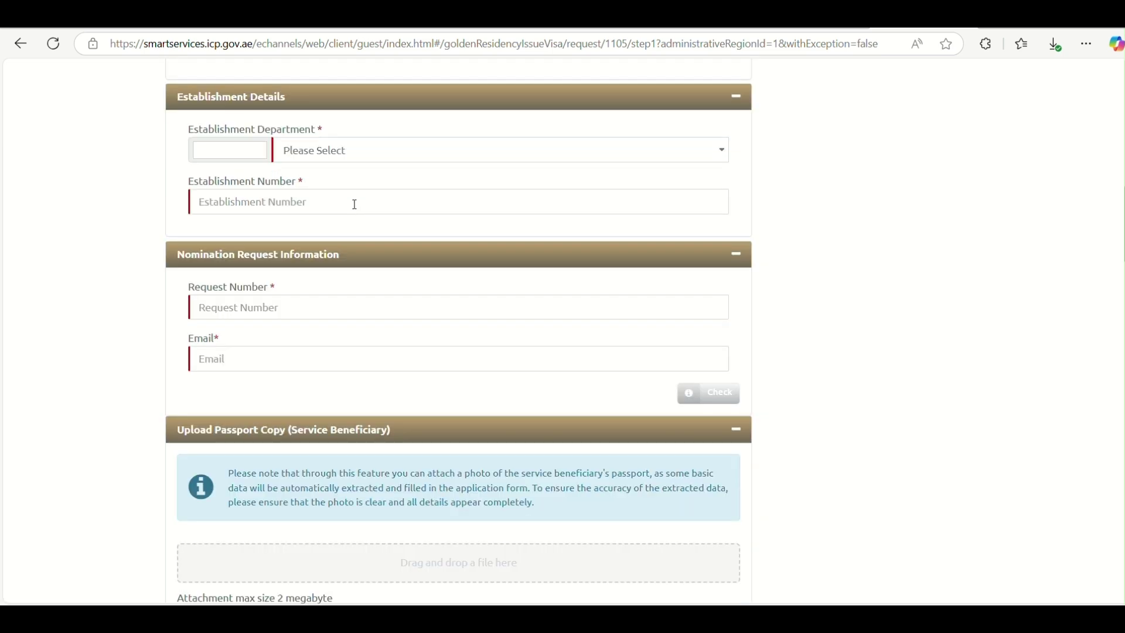
{"action": "scroll", "coordinate": [354, 204], "scroll_direction": "down", "scroll_amount": 2}
{"action": "left_click", "coordinate": [283, 157]}
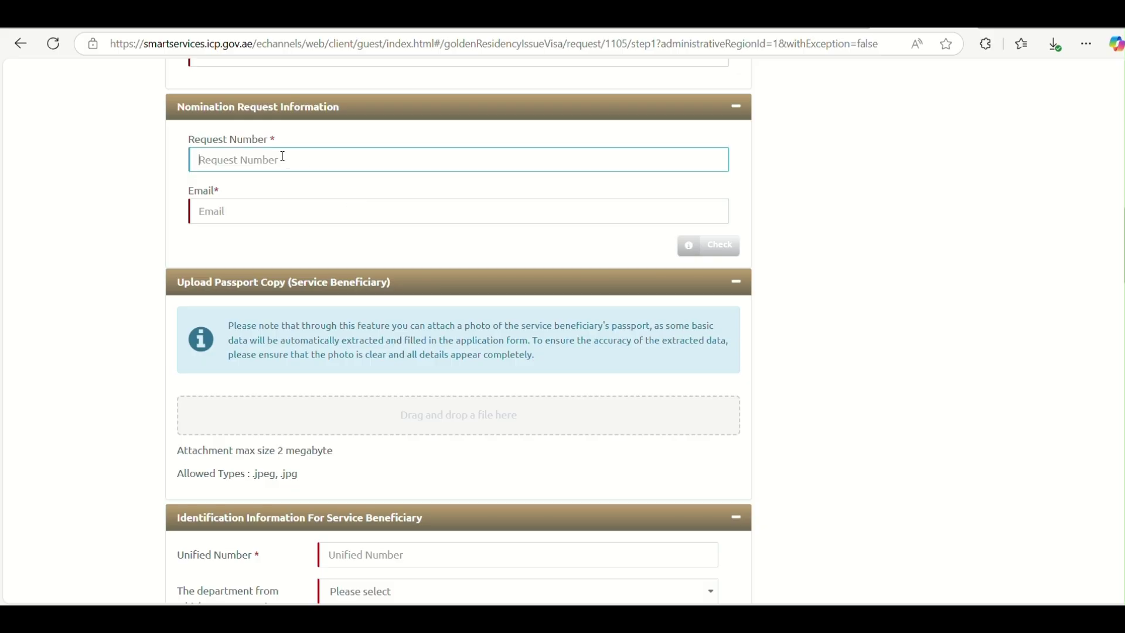
{"action": "left_click", "coordinate": [243, 210]}
{"action": "scroll", "coordinate": [249, 234], "scroll_direction": "down", "scroll_amount": 3}
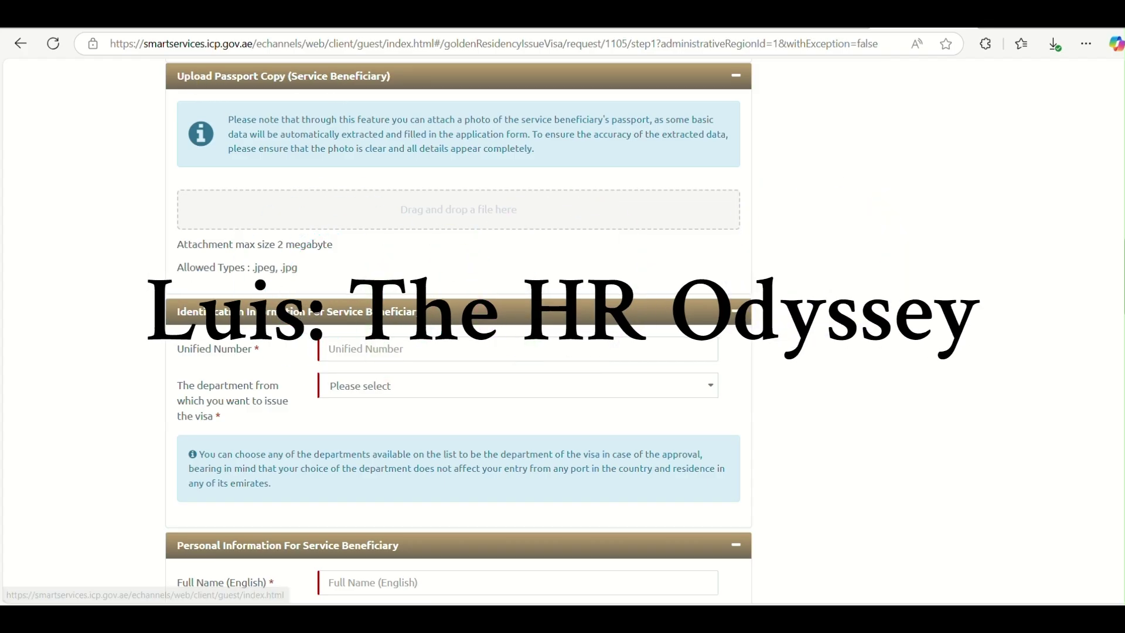
Step: Examine the beneficiary's identification, personal information and address fields down to the applicant verification, and try to continue with the form unfilled
{"action": "scroll", "coordinate": [308, 286], "scroll_direction": "down", "scroll_amount": 2}
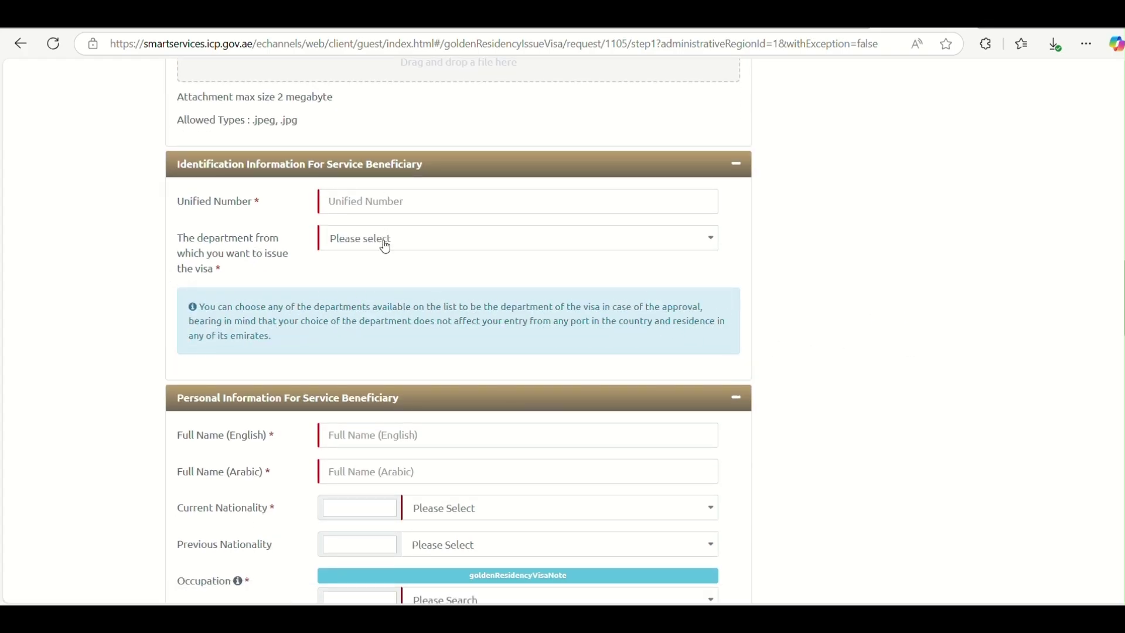
{"action": "scroll", "coordinate": [385, 247], "scroll_direction": "down", "scroll_amount": 2}
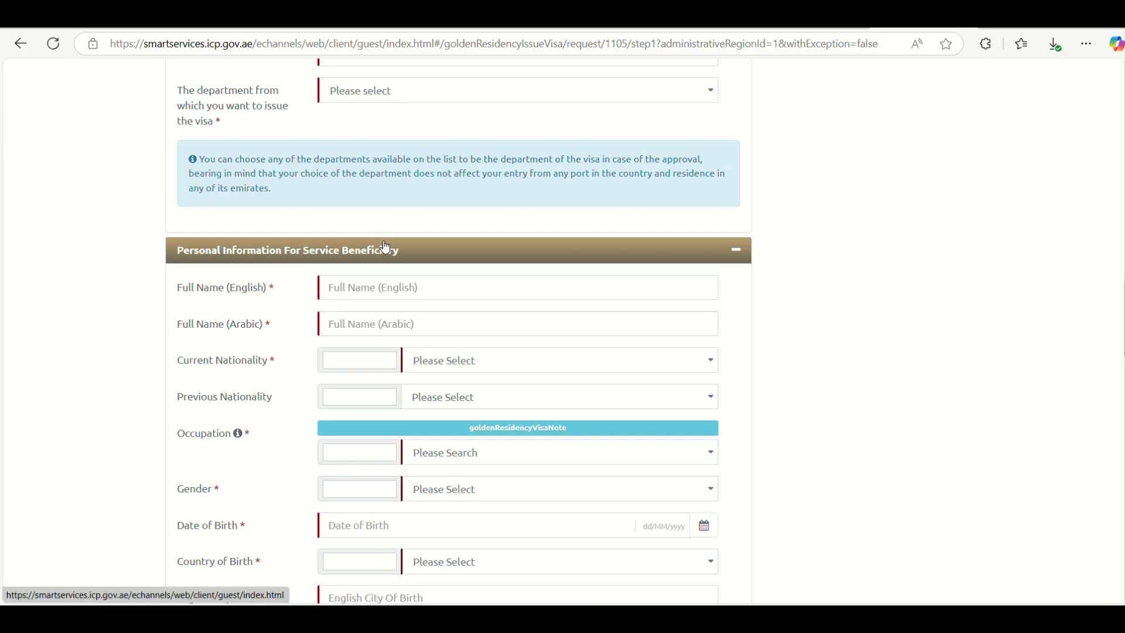
{"action": "scroll", "coordinate": [386, 247], "scroll_direction": "down", "scroll_amount": 3}
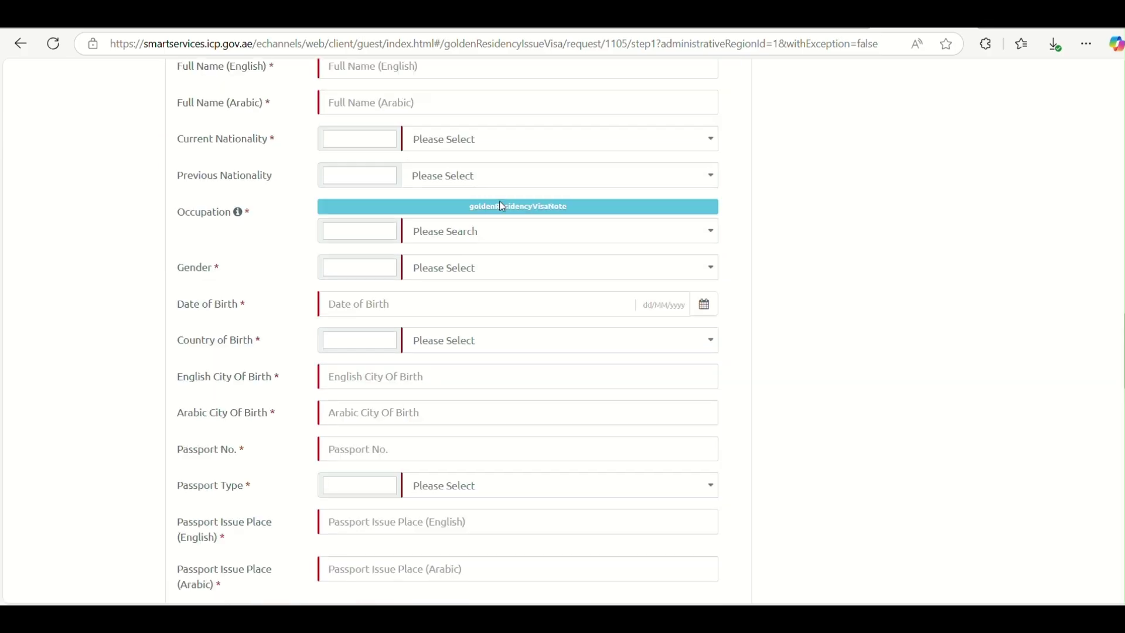
{"action": "left_click", "coordinate": [435, 233]}
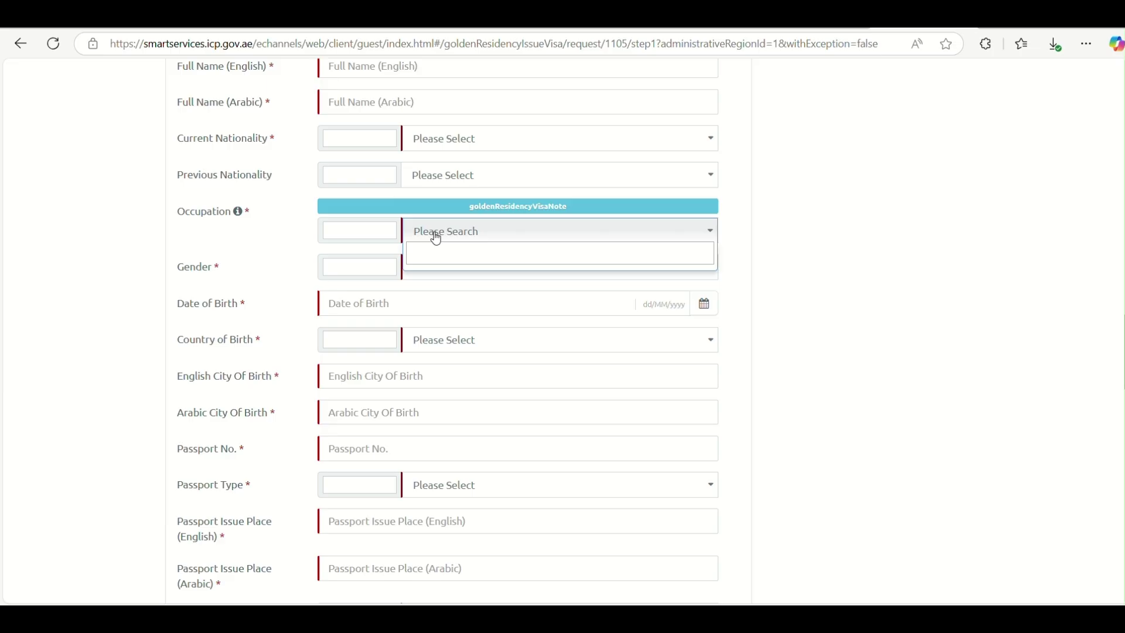
{"action": "left_click", "coordinate": [436, 237]}
{"action": "scroll", "coordinate": [266, 311], "scroll_direction": "down", "scroll_amount": 2}
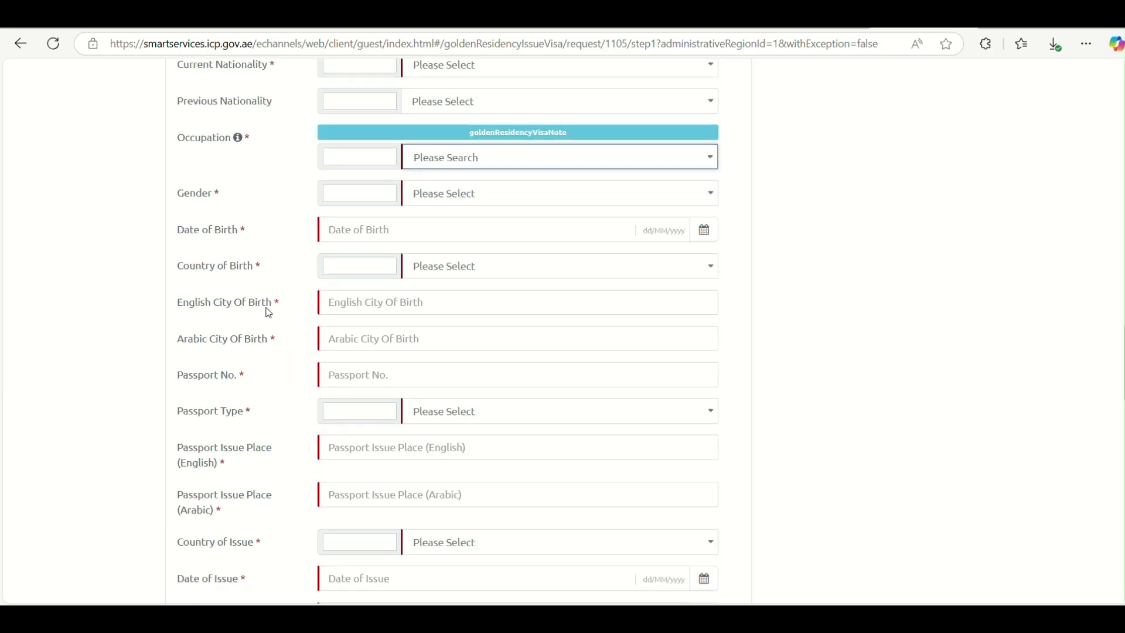
{"action": "scroll", "coordinate": [264, 296], "scroll_direction": "down", "scroll_amount": 4}
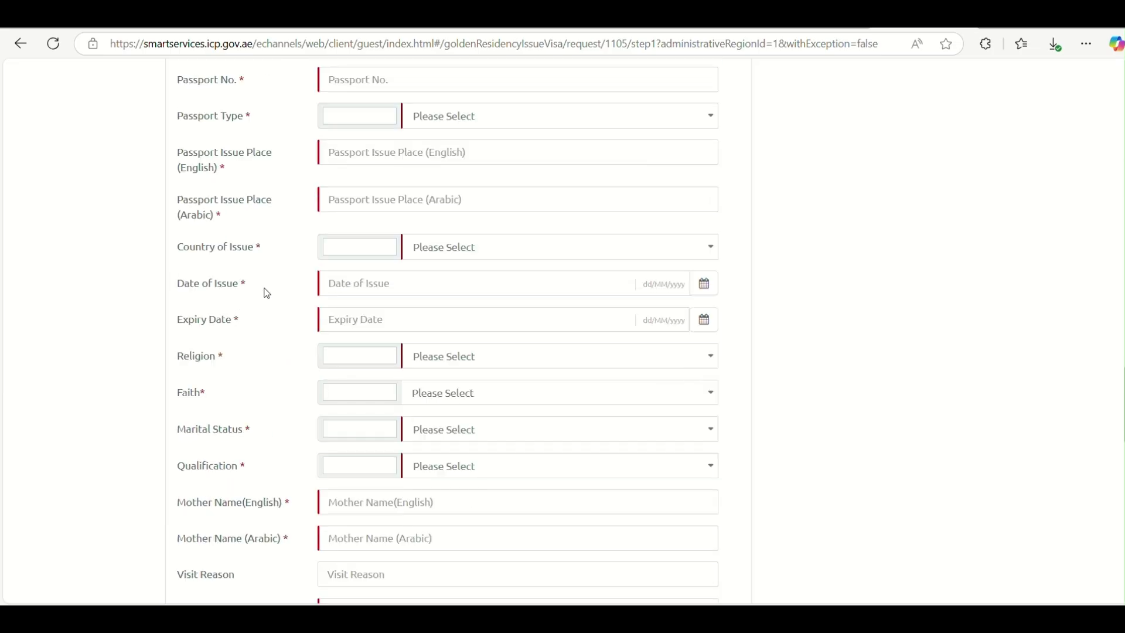
{"action": "scroll", "coordinate": [267, 292], "scroll_direction": "down", "scroll_amount": 2}
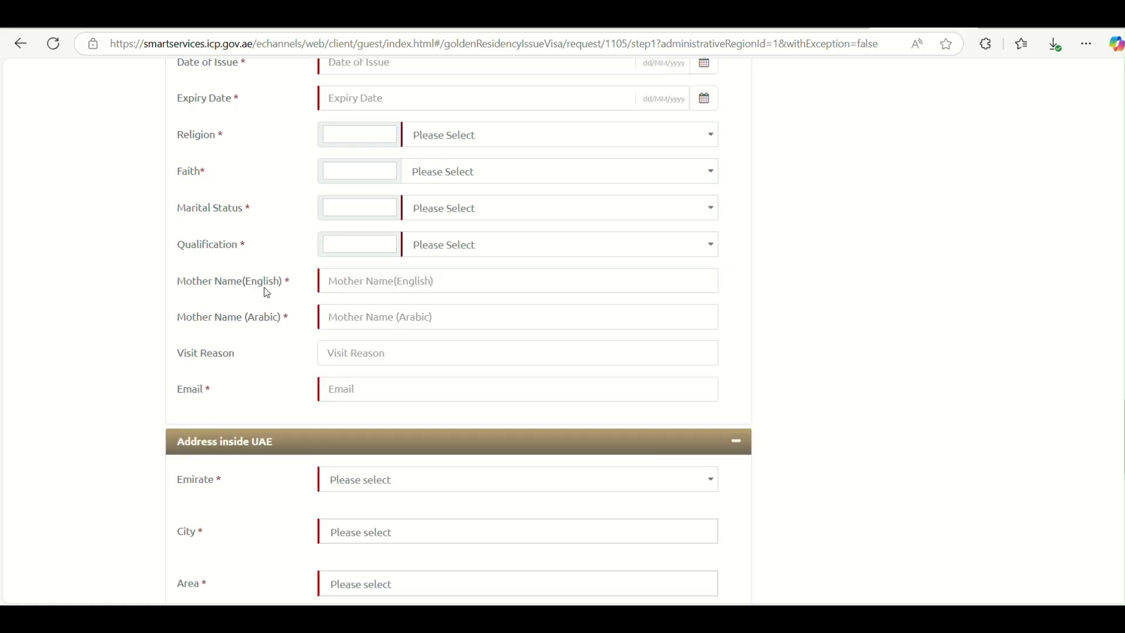
{"action": "scroll", "coordinate": [267, 293], "scroll_direction": "down", "scroll_amount": 2}
{"action": "scroll", "coordinate": [276, 299], "scroll_direction": "down", "scroll_amount": 2}
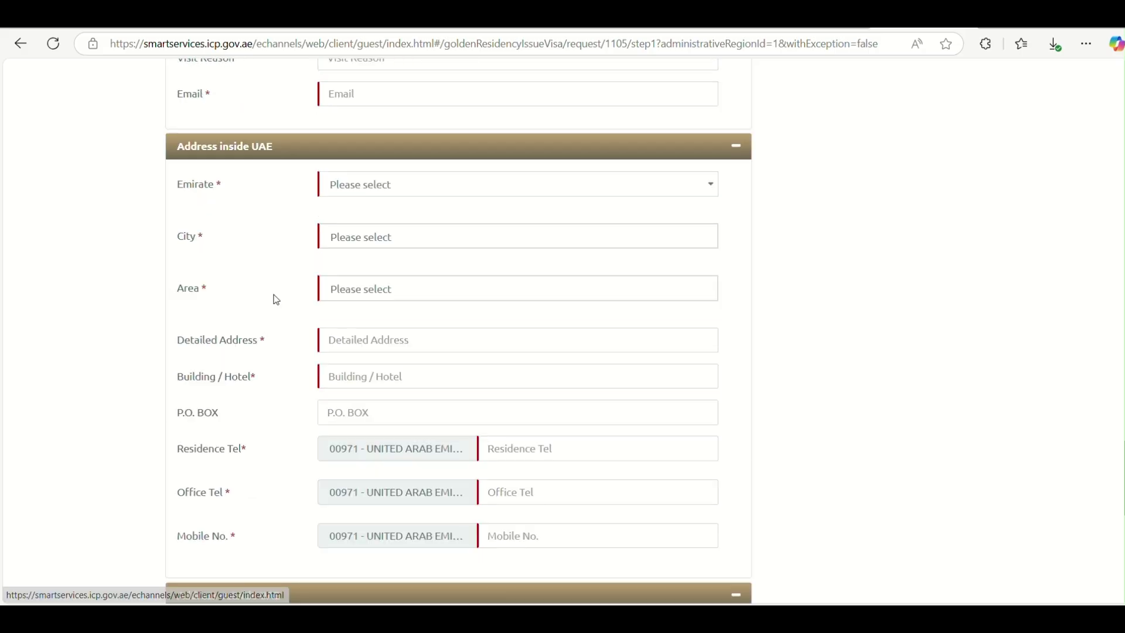
{"action": "scroll", "coordinate": [321, 211], "scroll_direction": "down", "scroll_amount": 7}
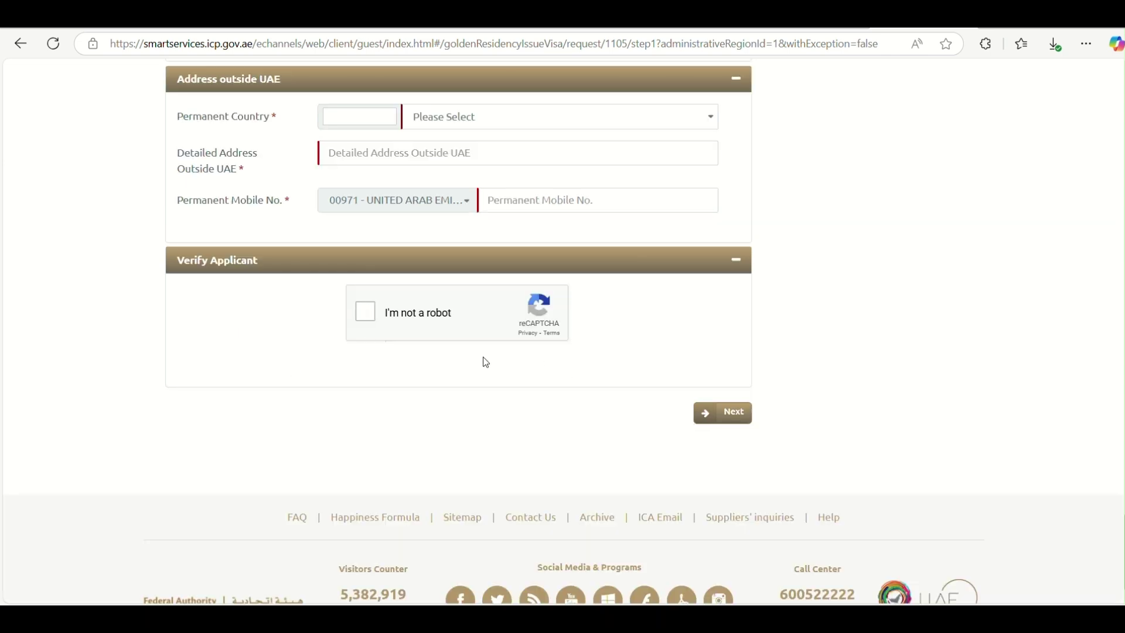
{"action": "left_click", "coordinate": [733, 413]}
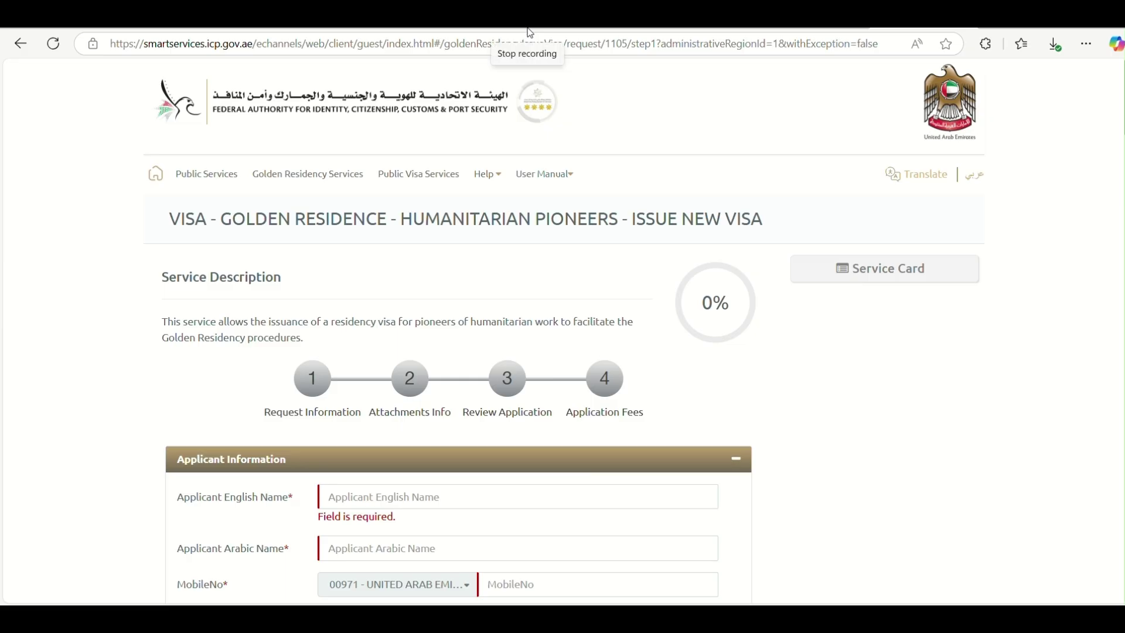
Step: Return to the Golden Services, open the Outside UAE services and start the 6-month multiple-entry new visa service for finalizing Golden Residency
{"action": "left_click", "coordinate": [20, 44]}
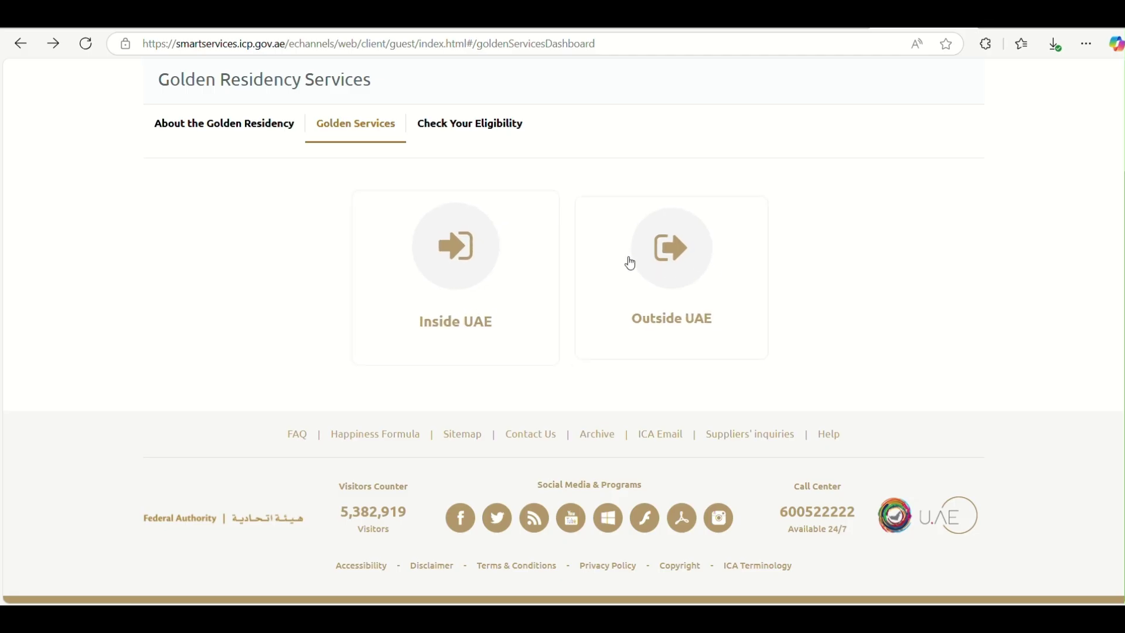
{"action": "left_click", "coordinate": [668, 258]}
{"action": "scroll", "coordinate": [327, 316], "scroll_direction": "down", "scroll_amount": 1}
{"action": "scroll", "coordinate": [326, 317], "scroll_direction": "down", "scroll_amount": 1}
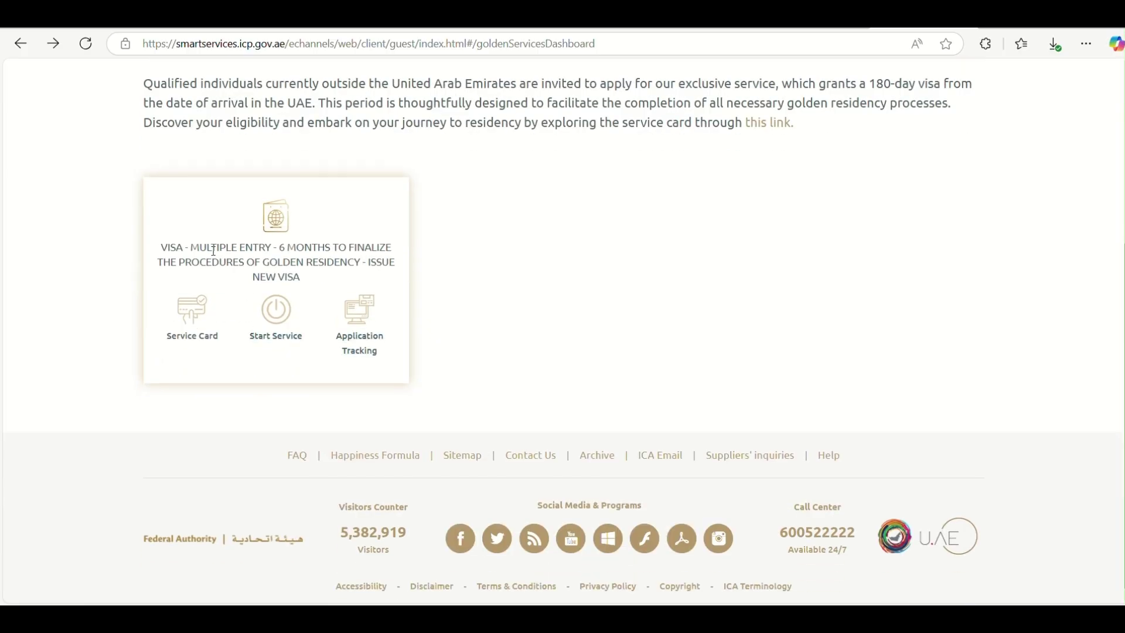
{"action": "left_click_drag", "start_coordinate": [162, 250], "coordinate": [407, 280]}
{"action": "left_click", "coordinate": [283, 314]}
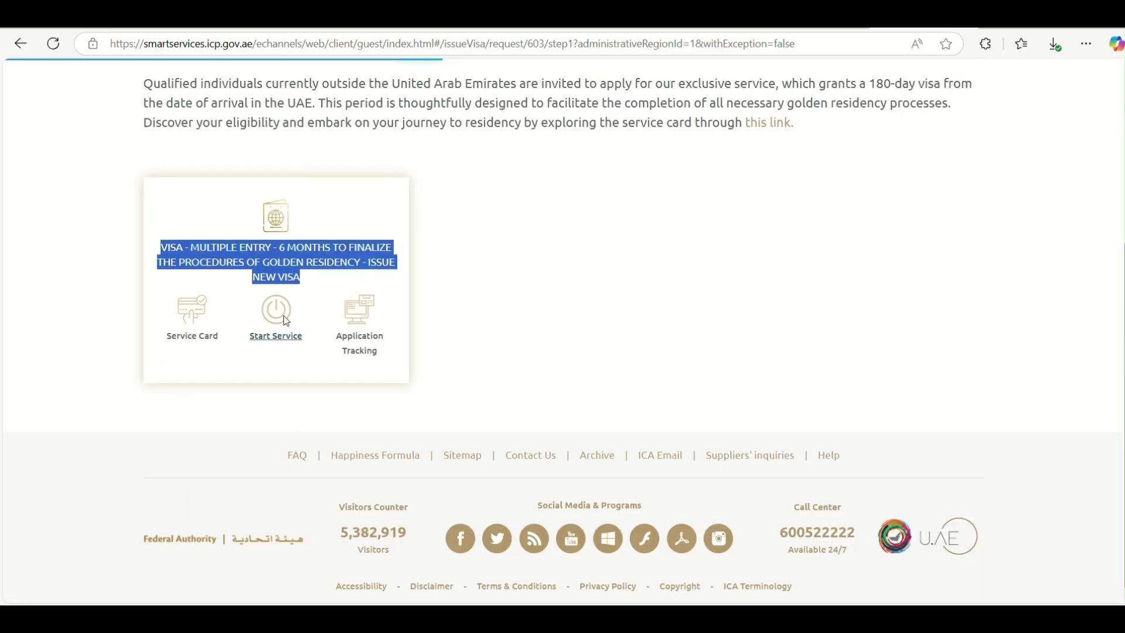
Step: Examine the multiple-entry visa form from applicant information and passport upload through the beneficiary's details and addresses to the applicant verification
{"action": "scroll", "coordinate": [435, 252], "scroll_direction": "down", "scroll_amount": 3}
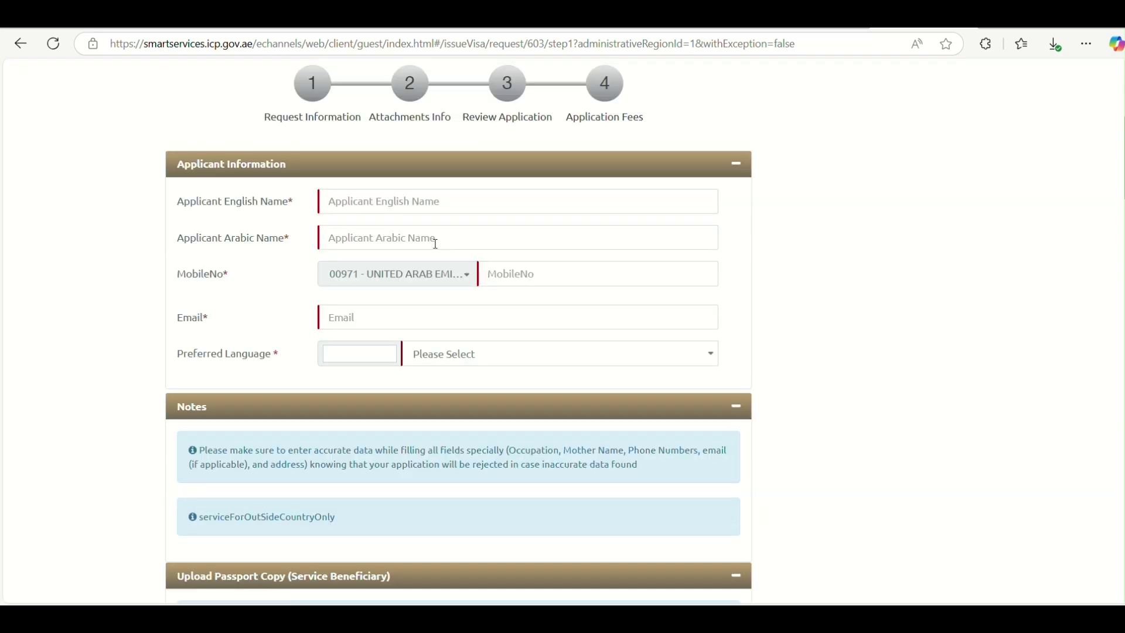
{"action": "scroll", "coordinate": [437, 255], "scroll_direction": "down", "scroll_amount": 5}
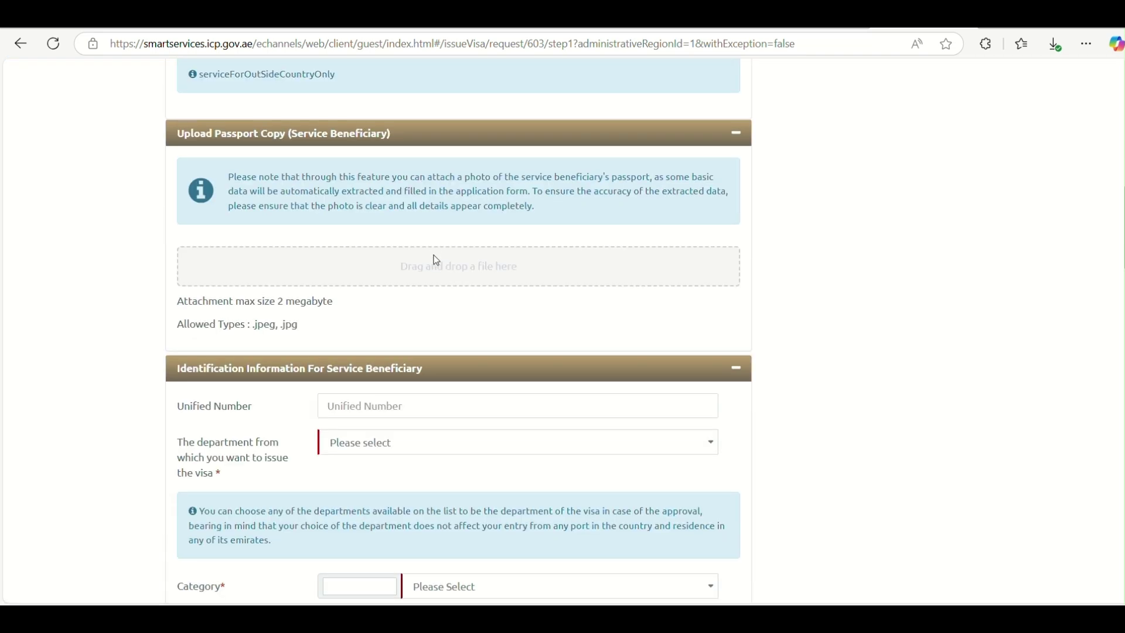
{"action": "scroll", "coordinate": [434, 256], "scroll_direction": "down", "scroll_amount": 3}
{"action": "scroll", "coordinate": [437, 261], "scroll_direction": "down", "scroll_amount": 3}
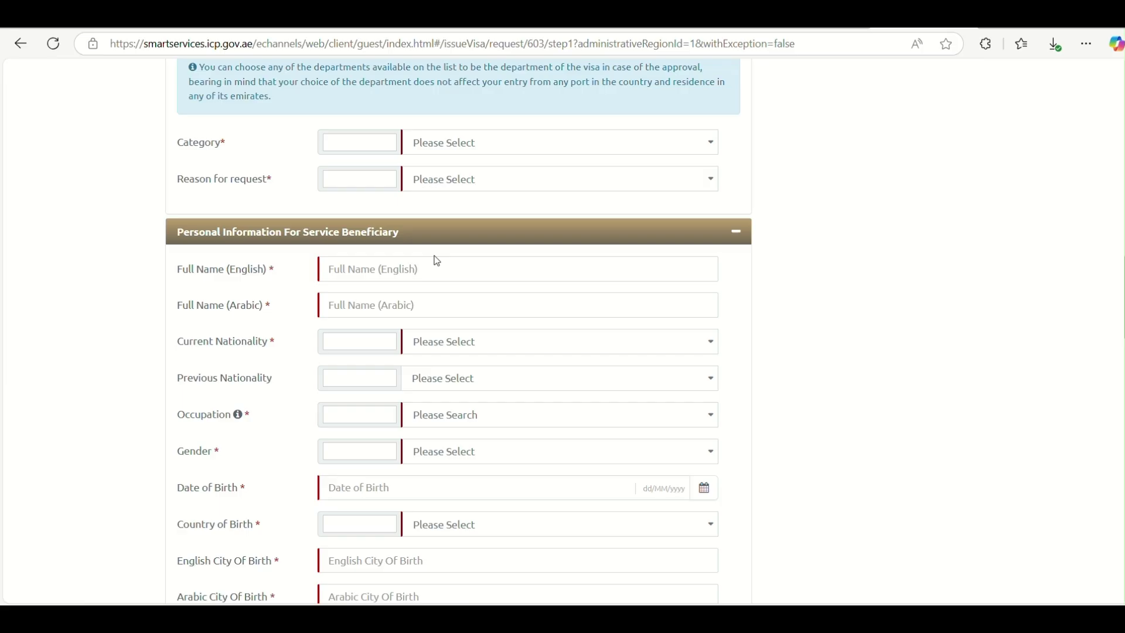
{"action": "scroll", "coordinate": [437, 260], "scroll_direction": "down", "scroll_amount": 3}
{"action": "scroll", "coordinate": [425, 263], "scroll_direction": "down", "scroll_amount": 8}
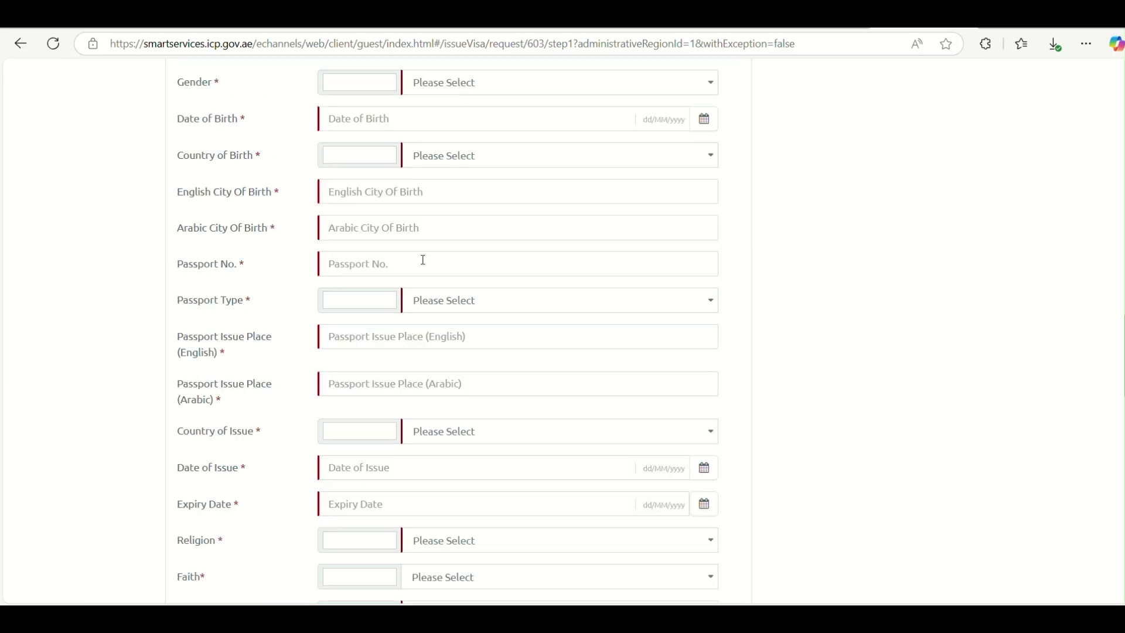
{"action": "scroll", "coordinate": [427, 266], "scroll_direction": "down", "scroll_amount": 8}
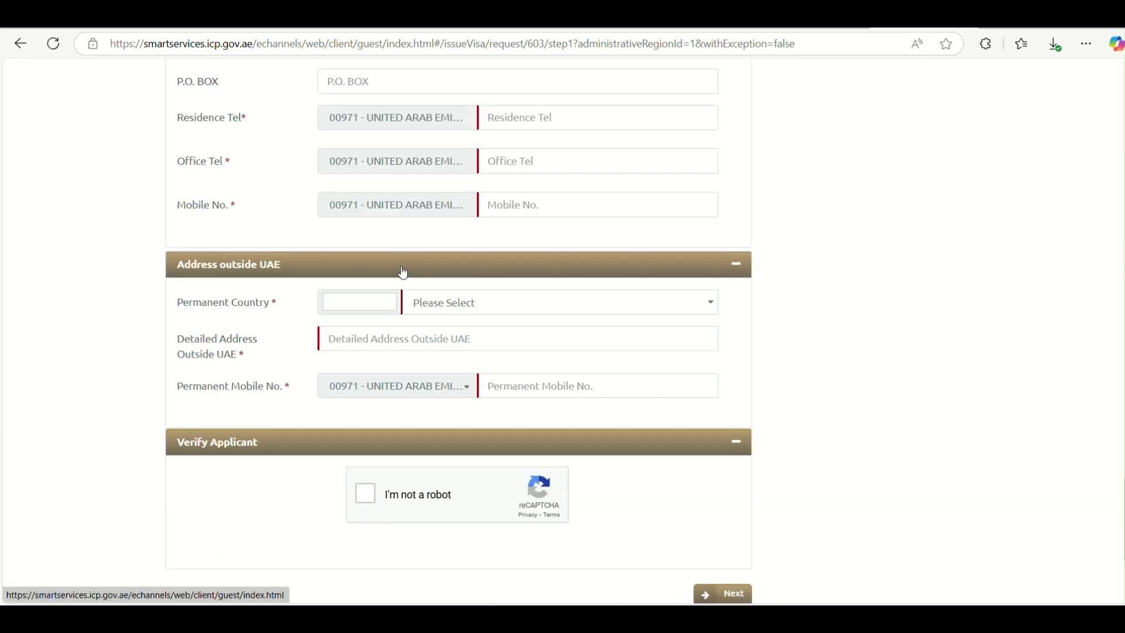
{"action": "scroll", "coordinate": [403, 273], "scroll_direction": "down", "scroll_amount": 4}
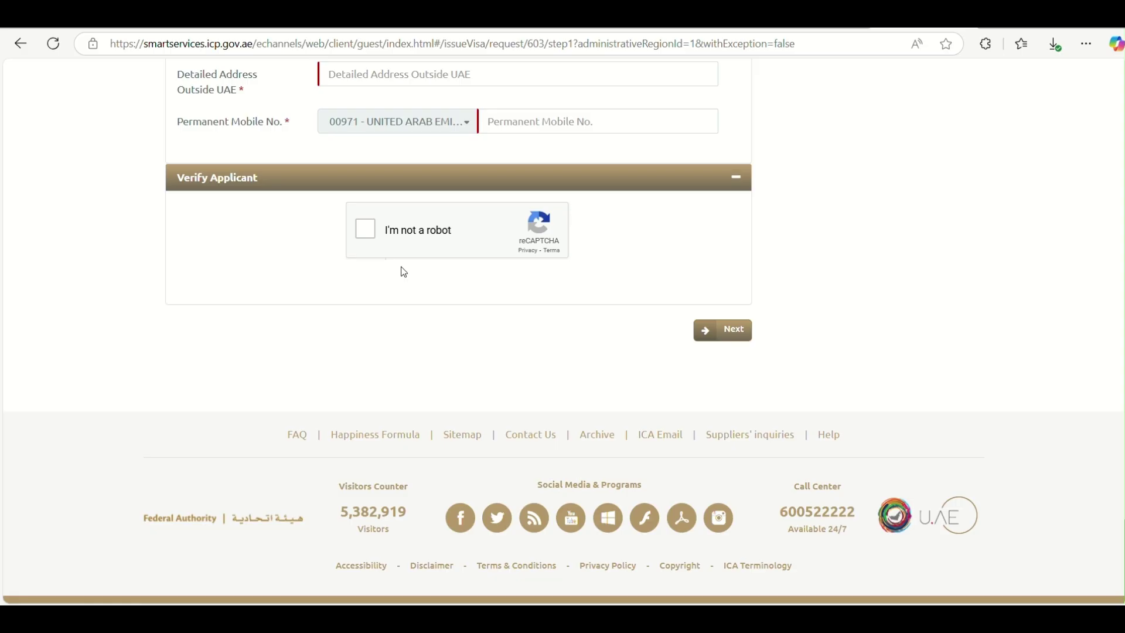
{"action": "scroll", "coordinate": [719, 396], "scroll_direction": "up", "scroll_amount": 3}
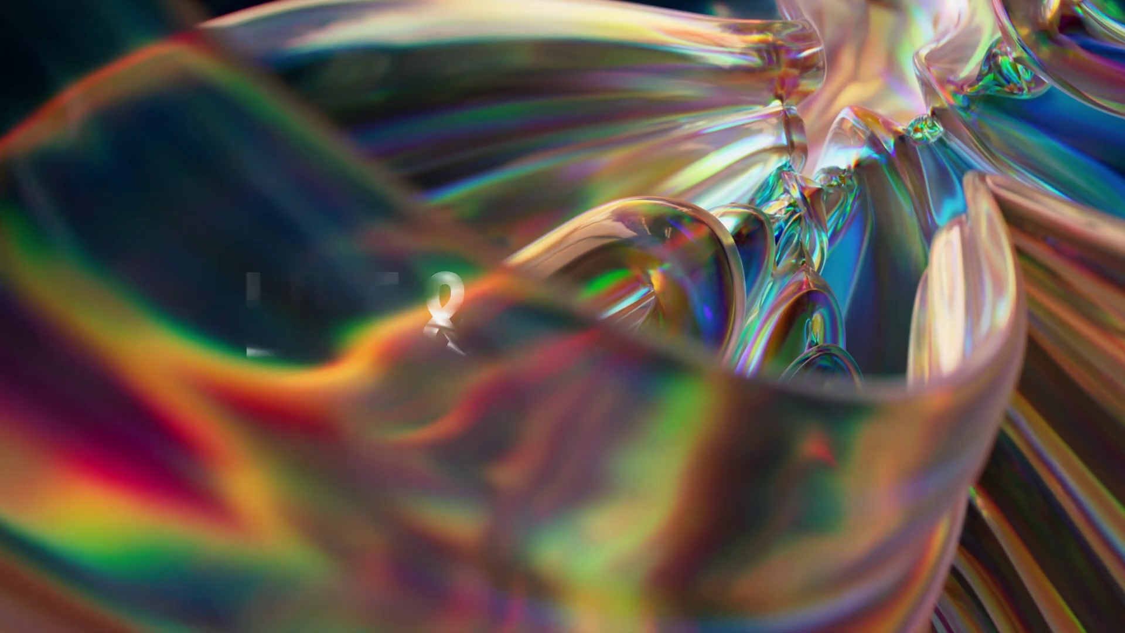